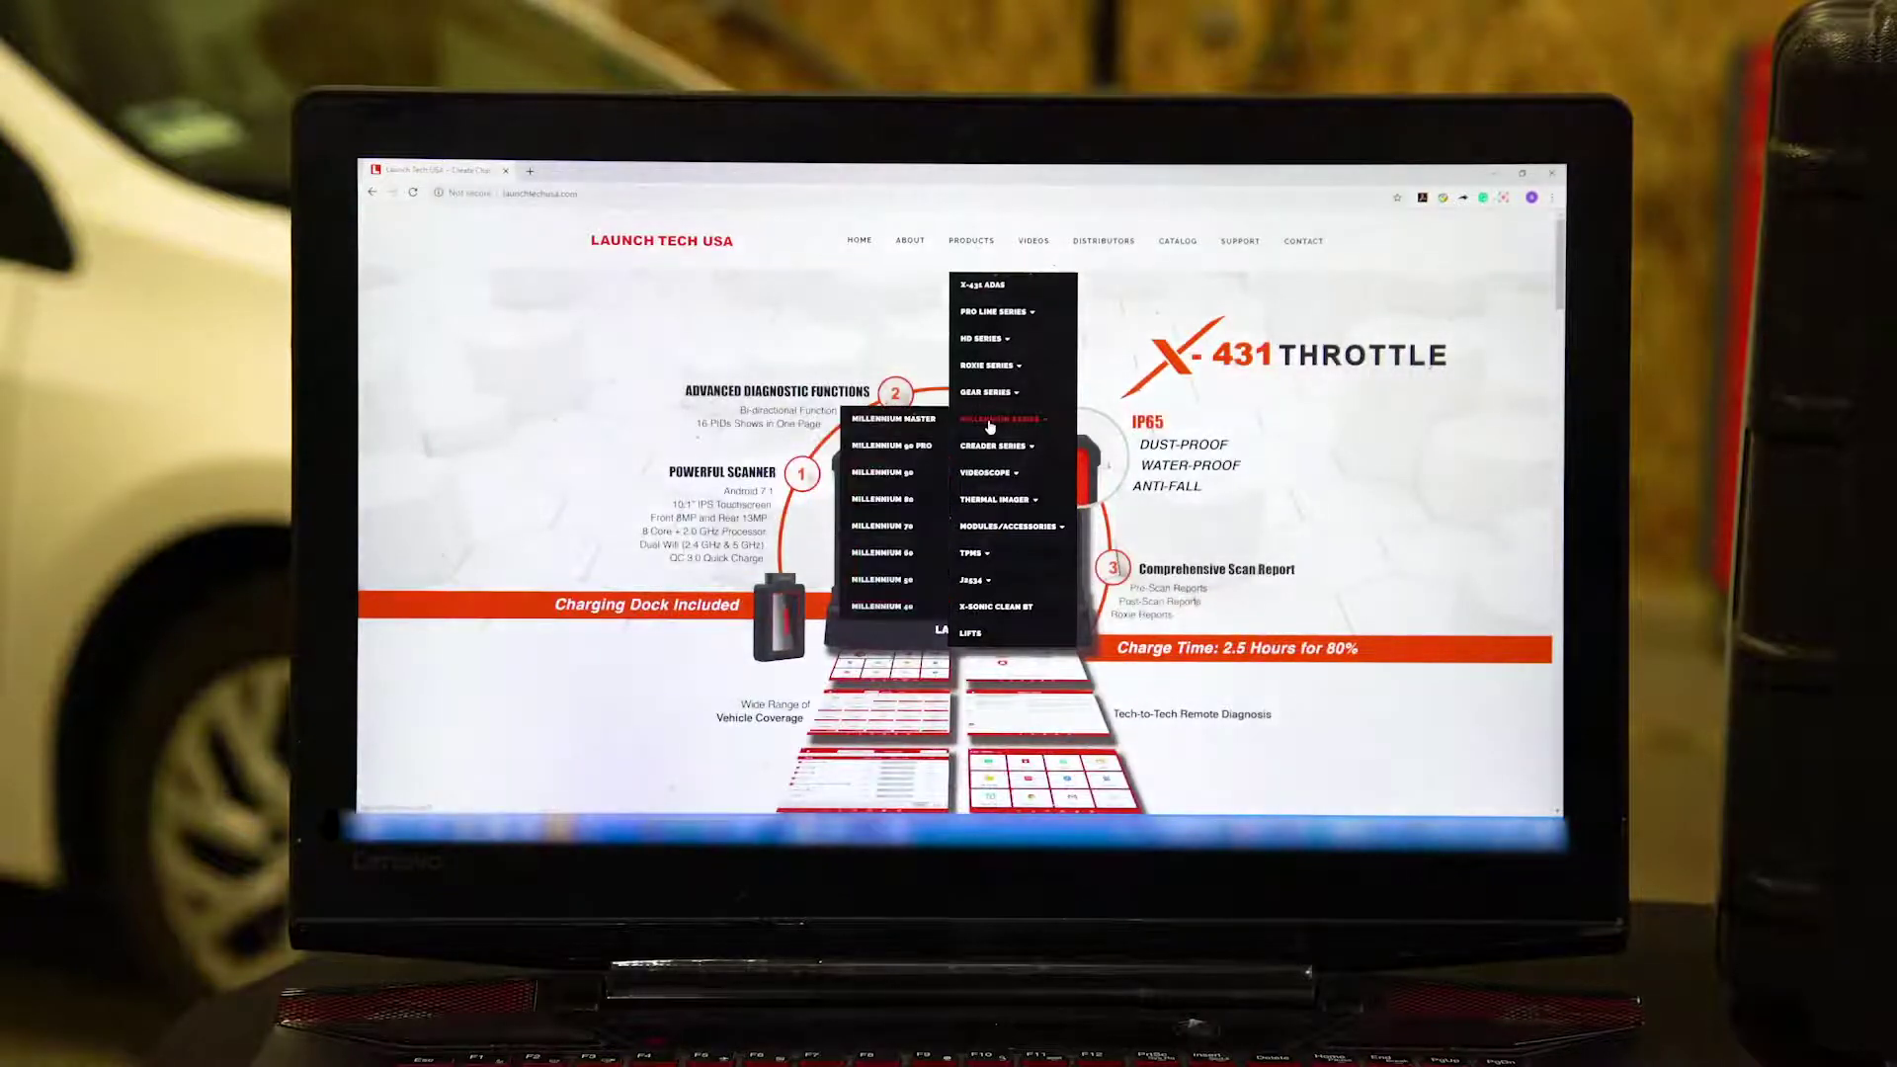
Step: Download Millennium Setup from the Millennium 90 Pro page and minimize the browser
left_click(887, 459)
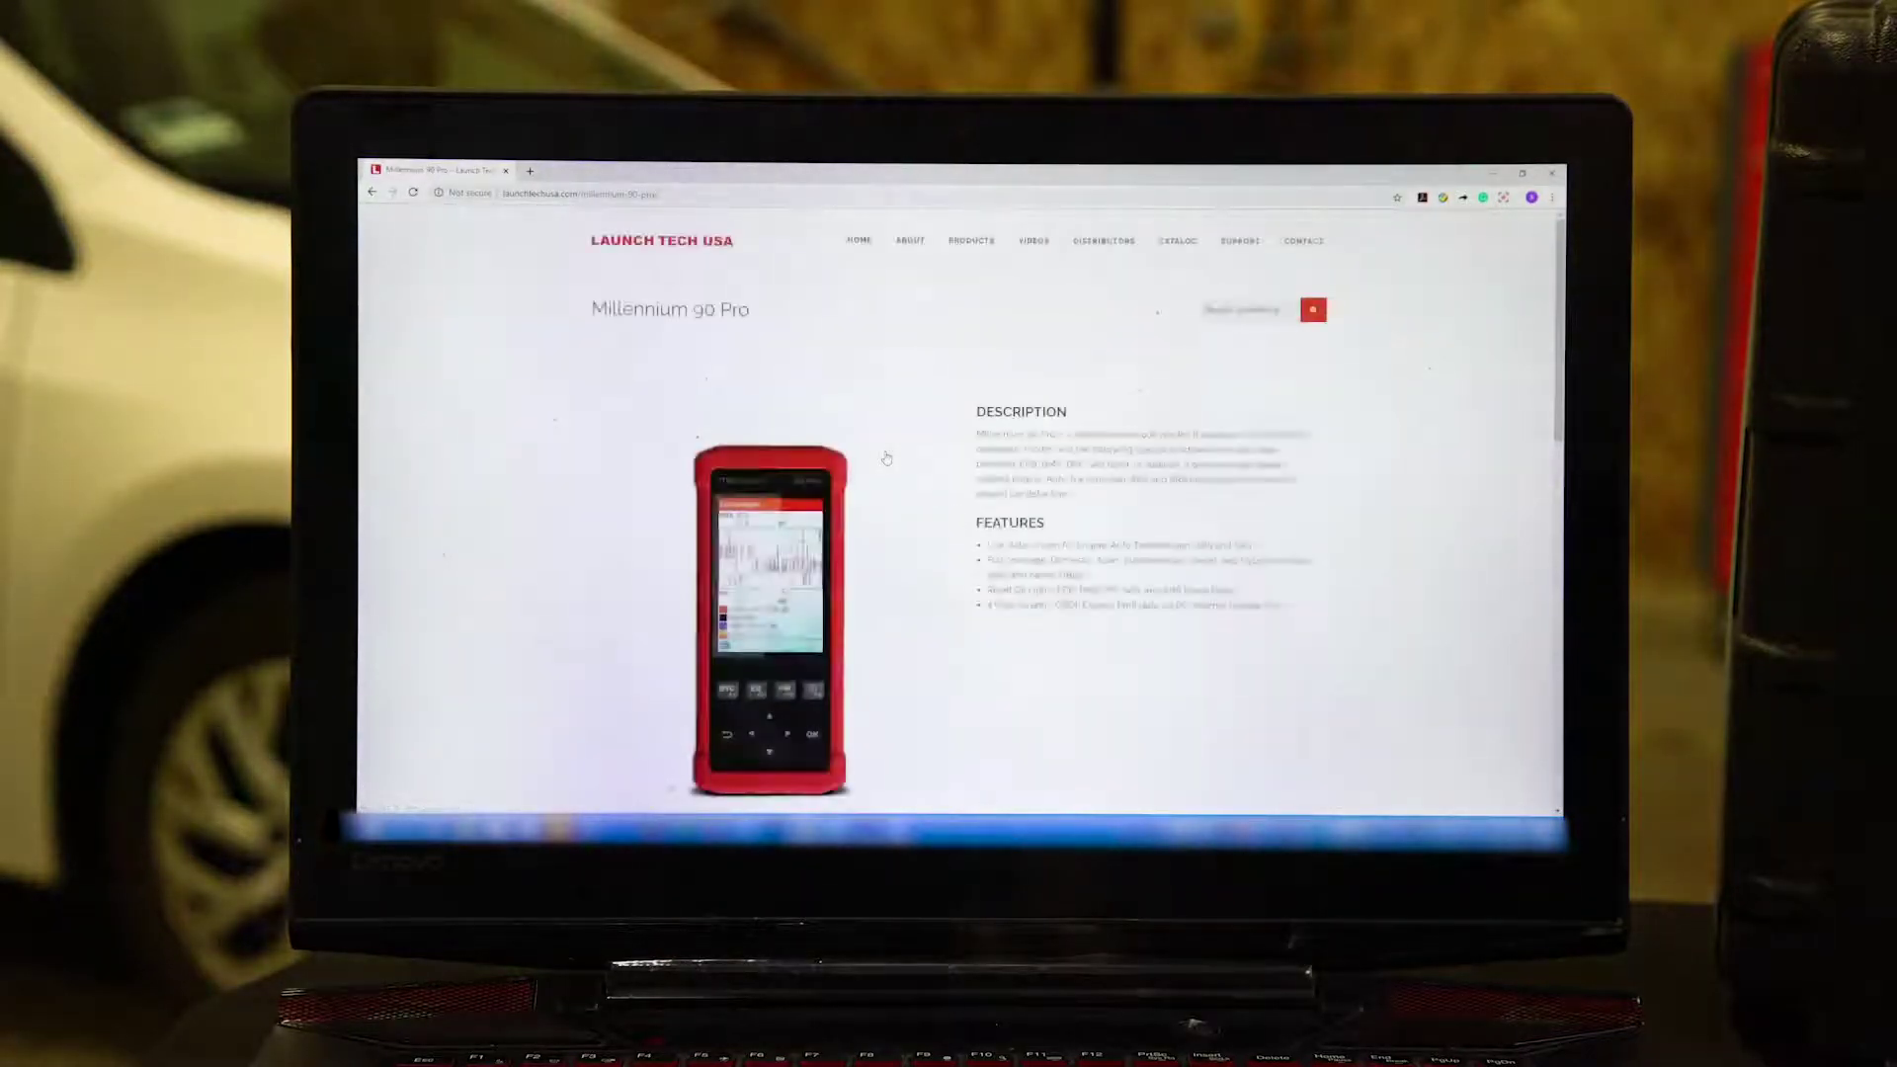
scroll(887, 461, "down", 1)
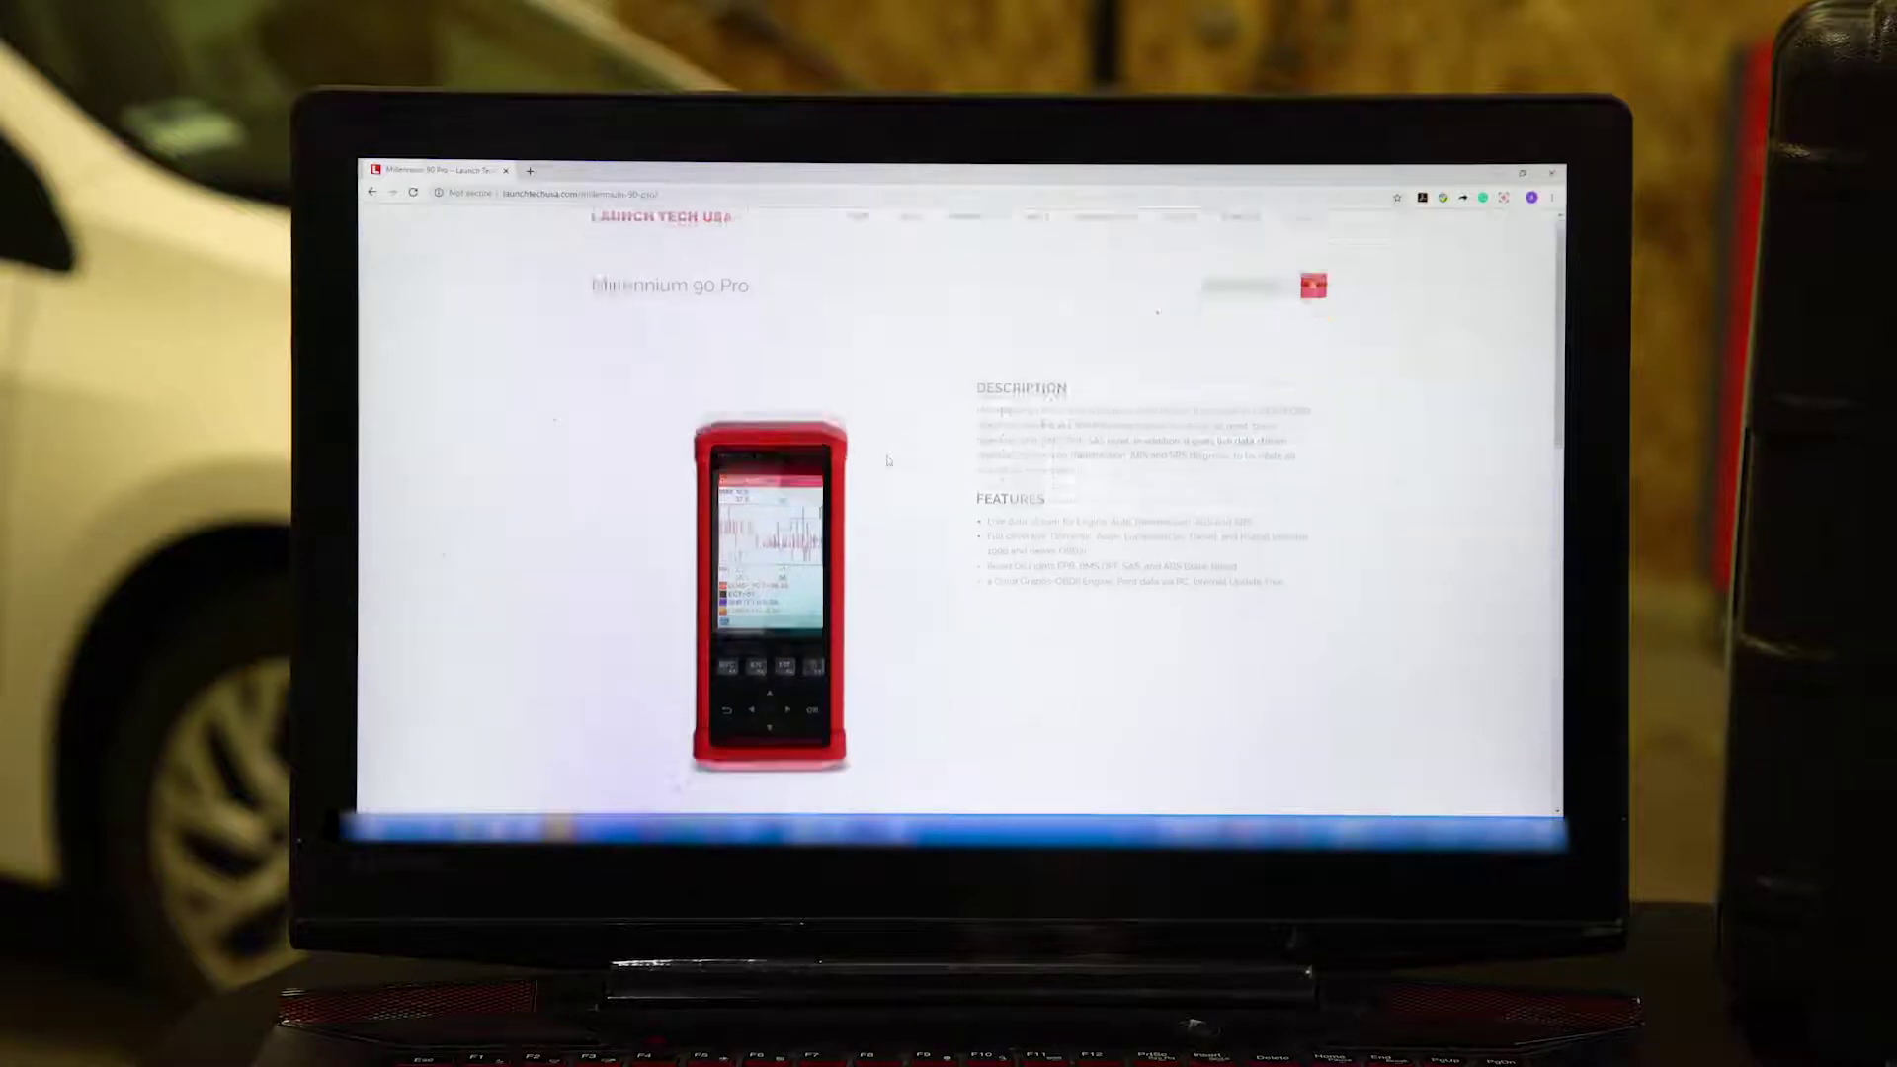
scroll(888, 461, "down", 2)
scroll(887, 462, "down", 3)
left_click(720, 647)
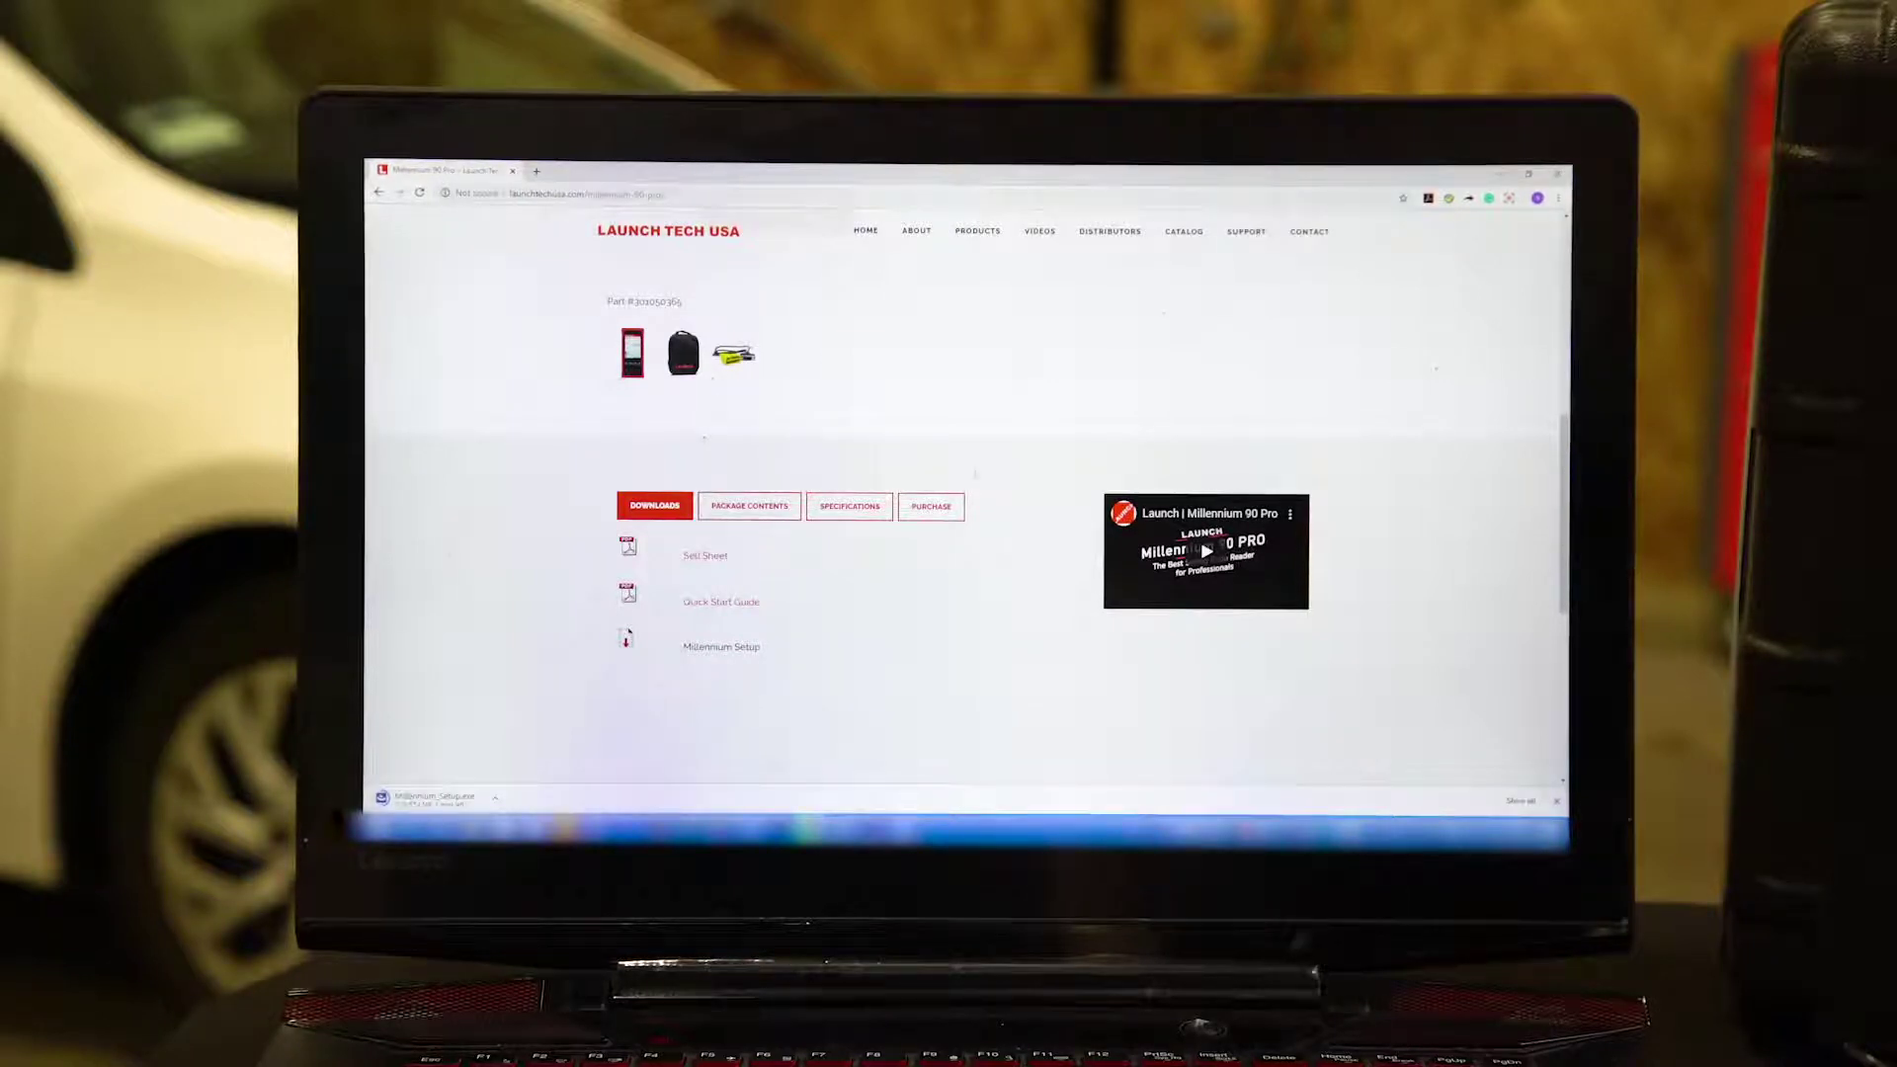
left_click(1500, 173)
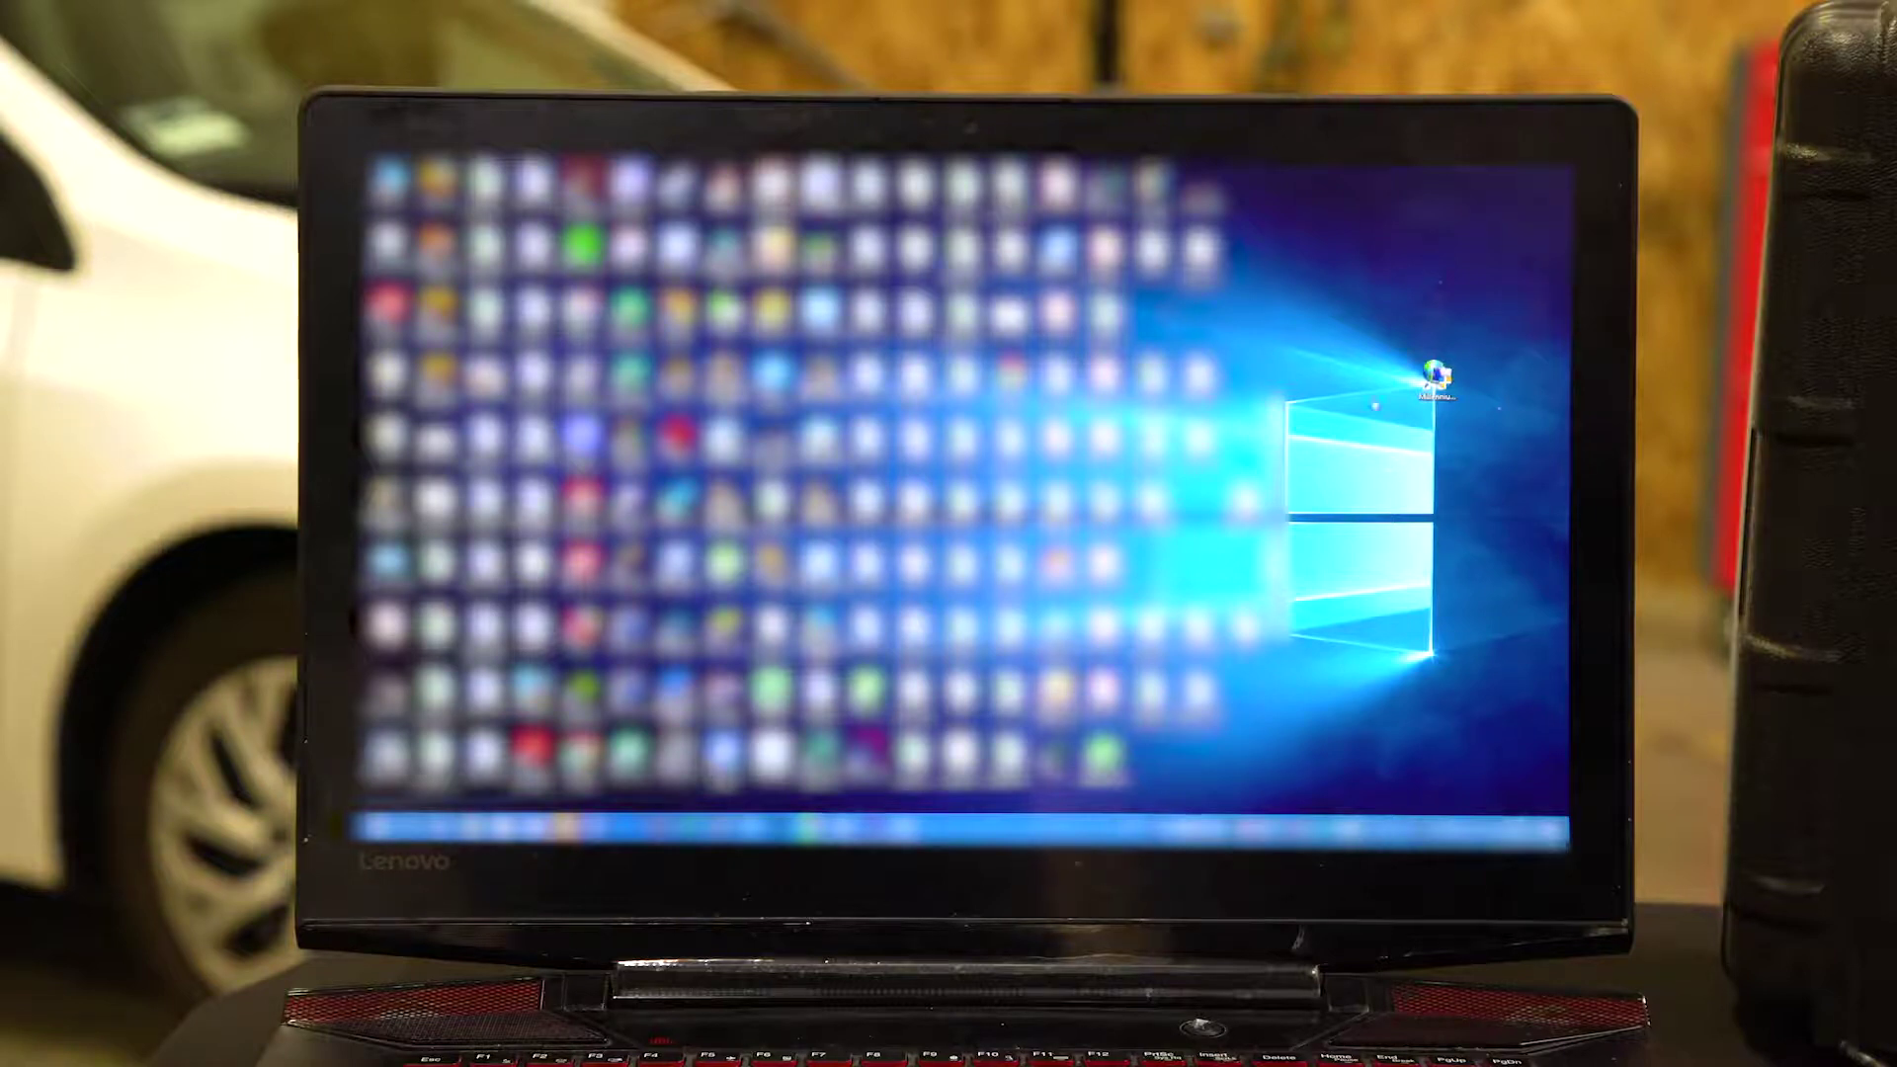
Step: Launch the downloaded Millennium setup from its desktop icon
double_click(1436, 379)
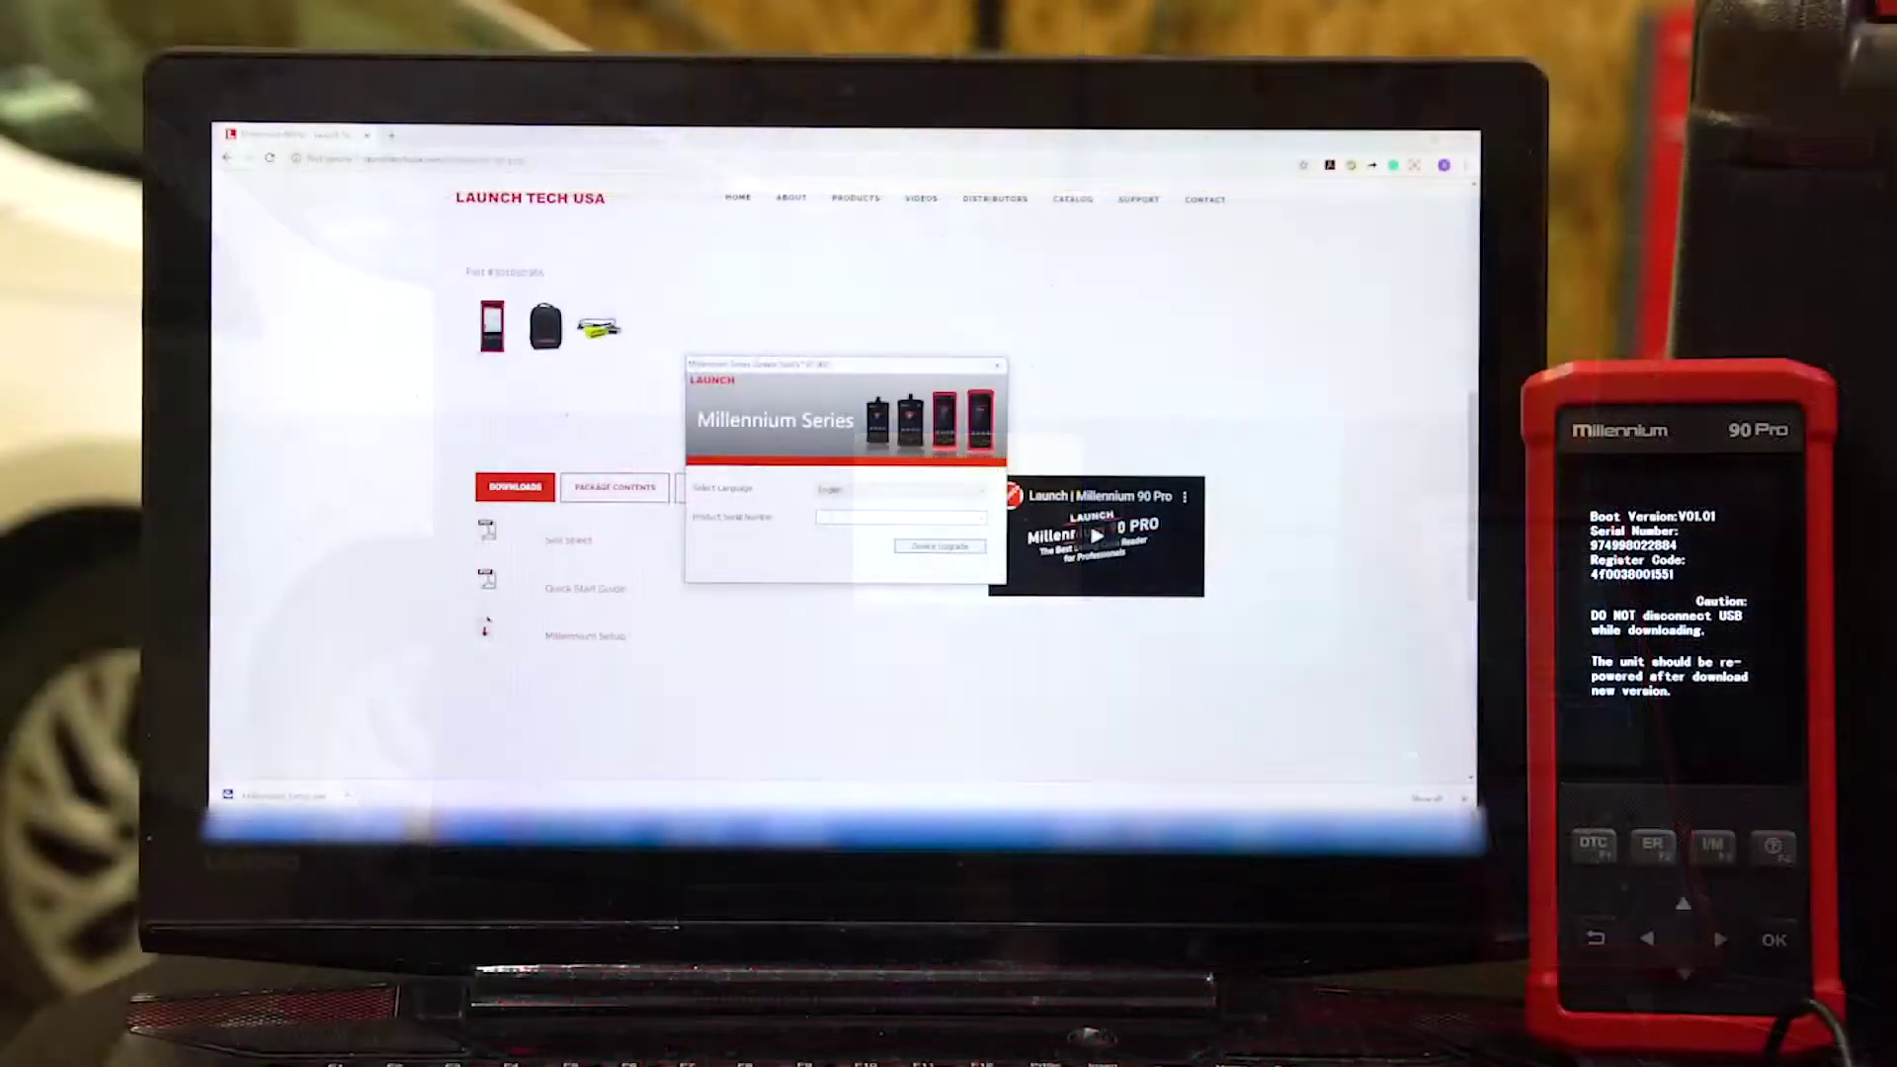
Step: Paste the scanner's serial number and start Device Upgrade to reach registration
left_click(862, 576)
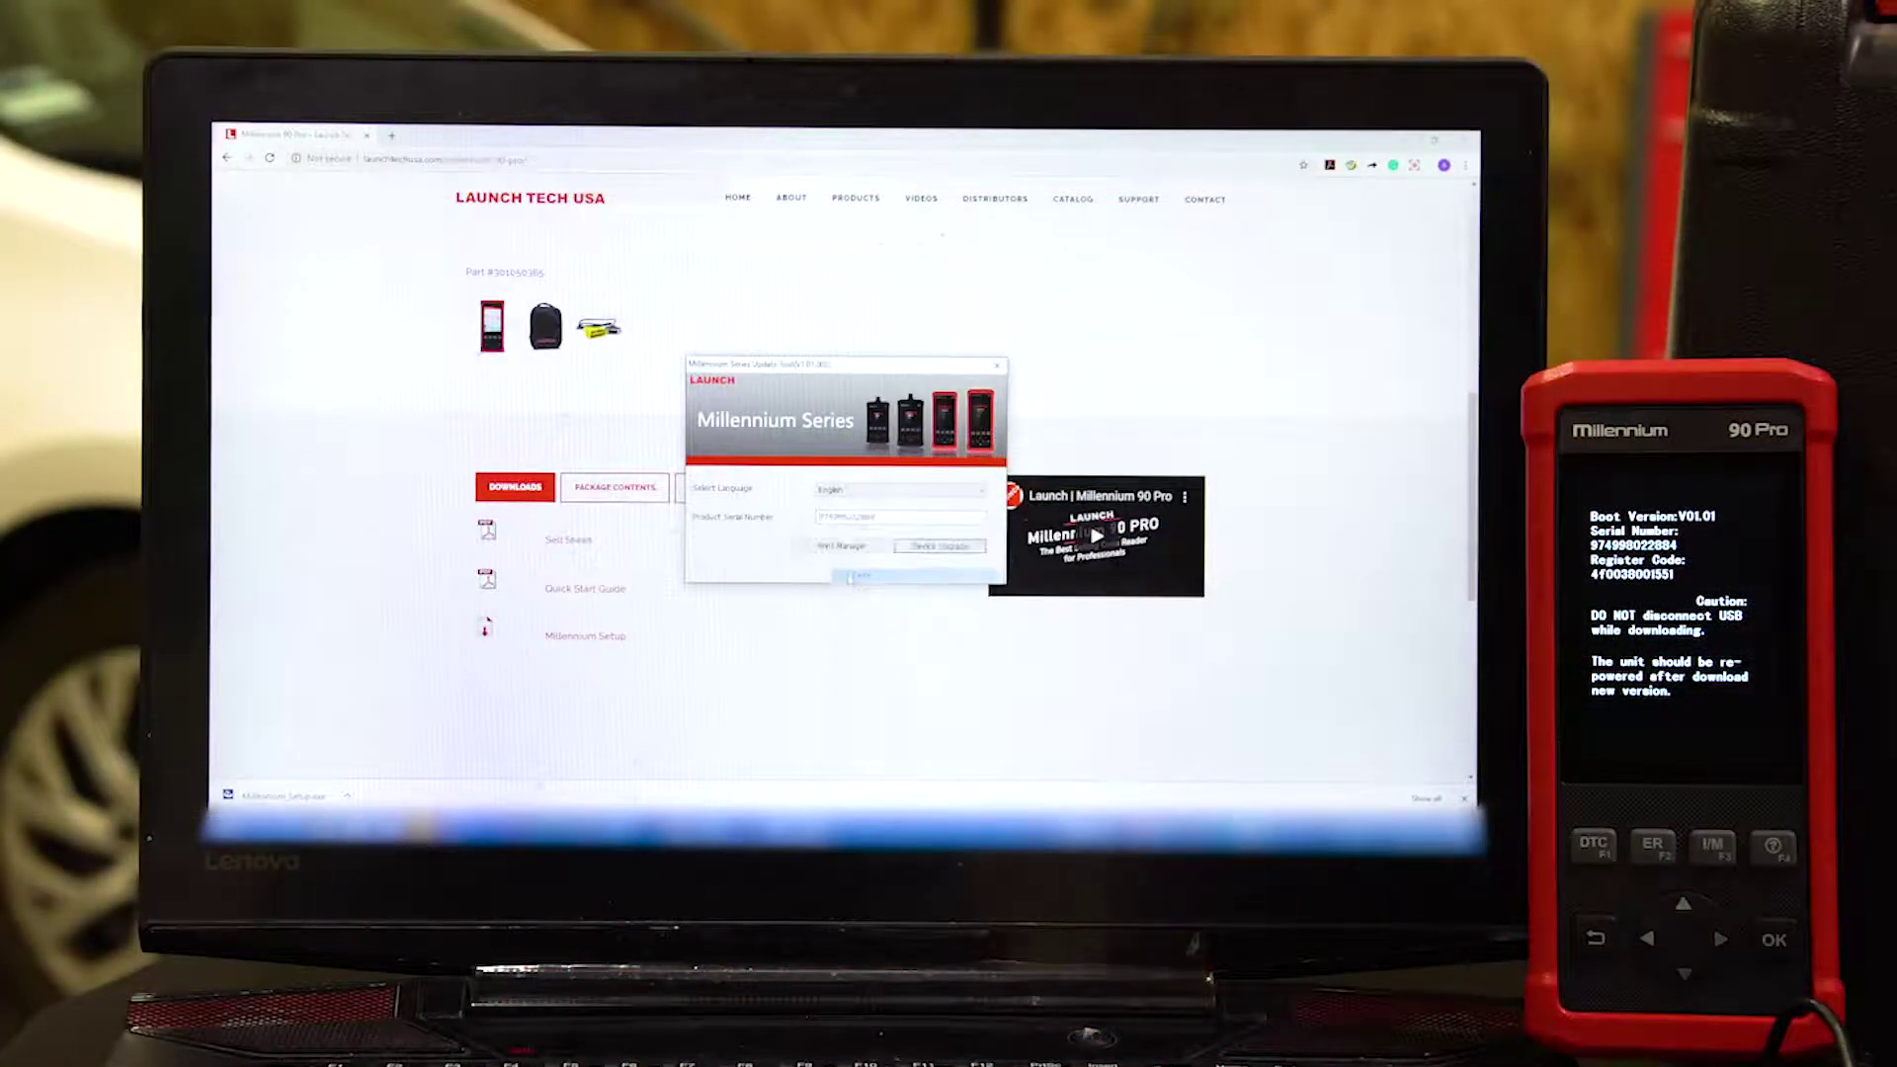
left_click(928, 555)
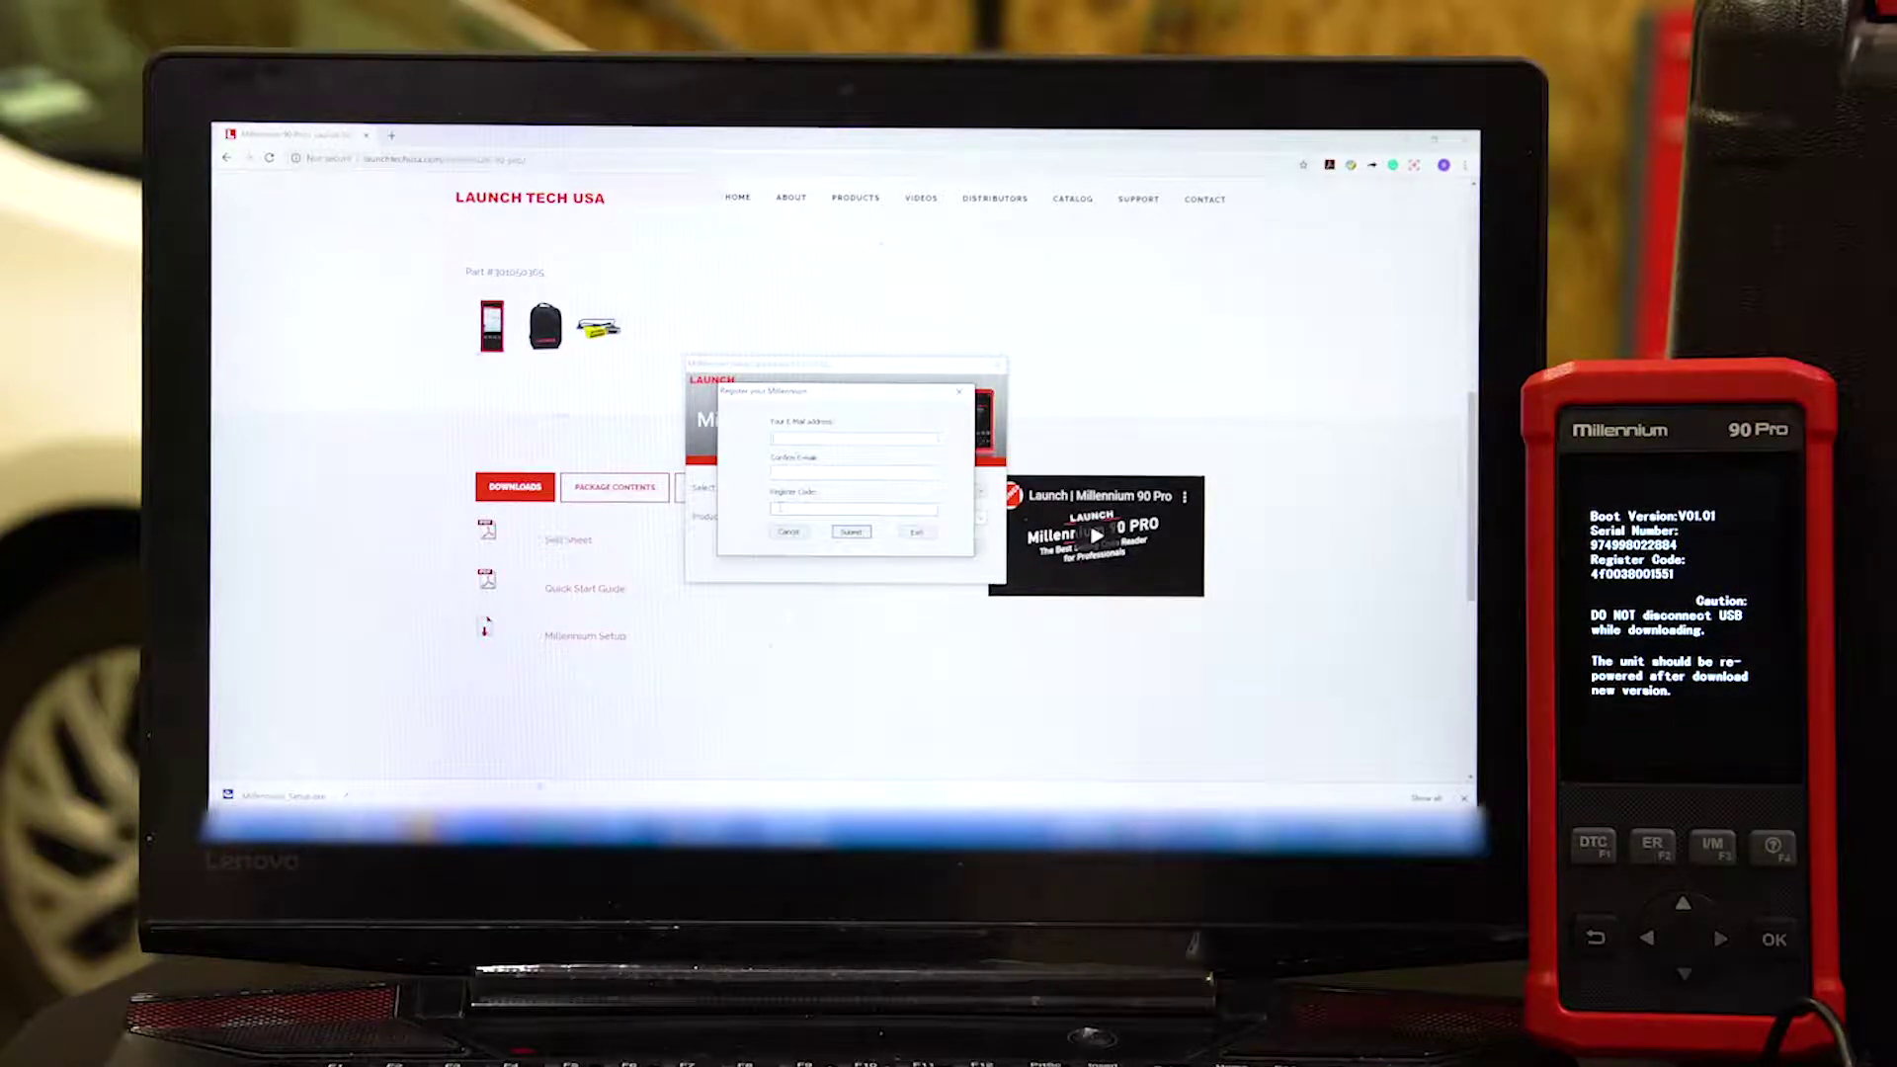
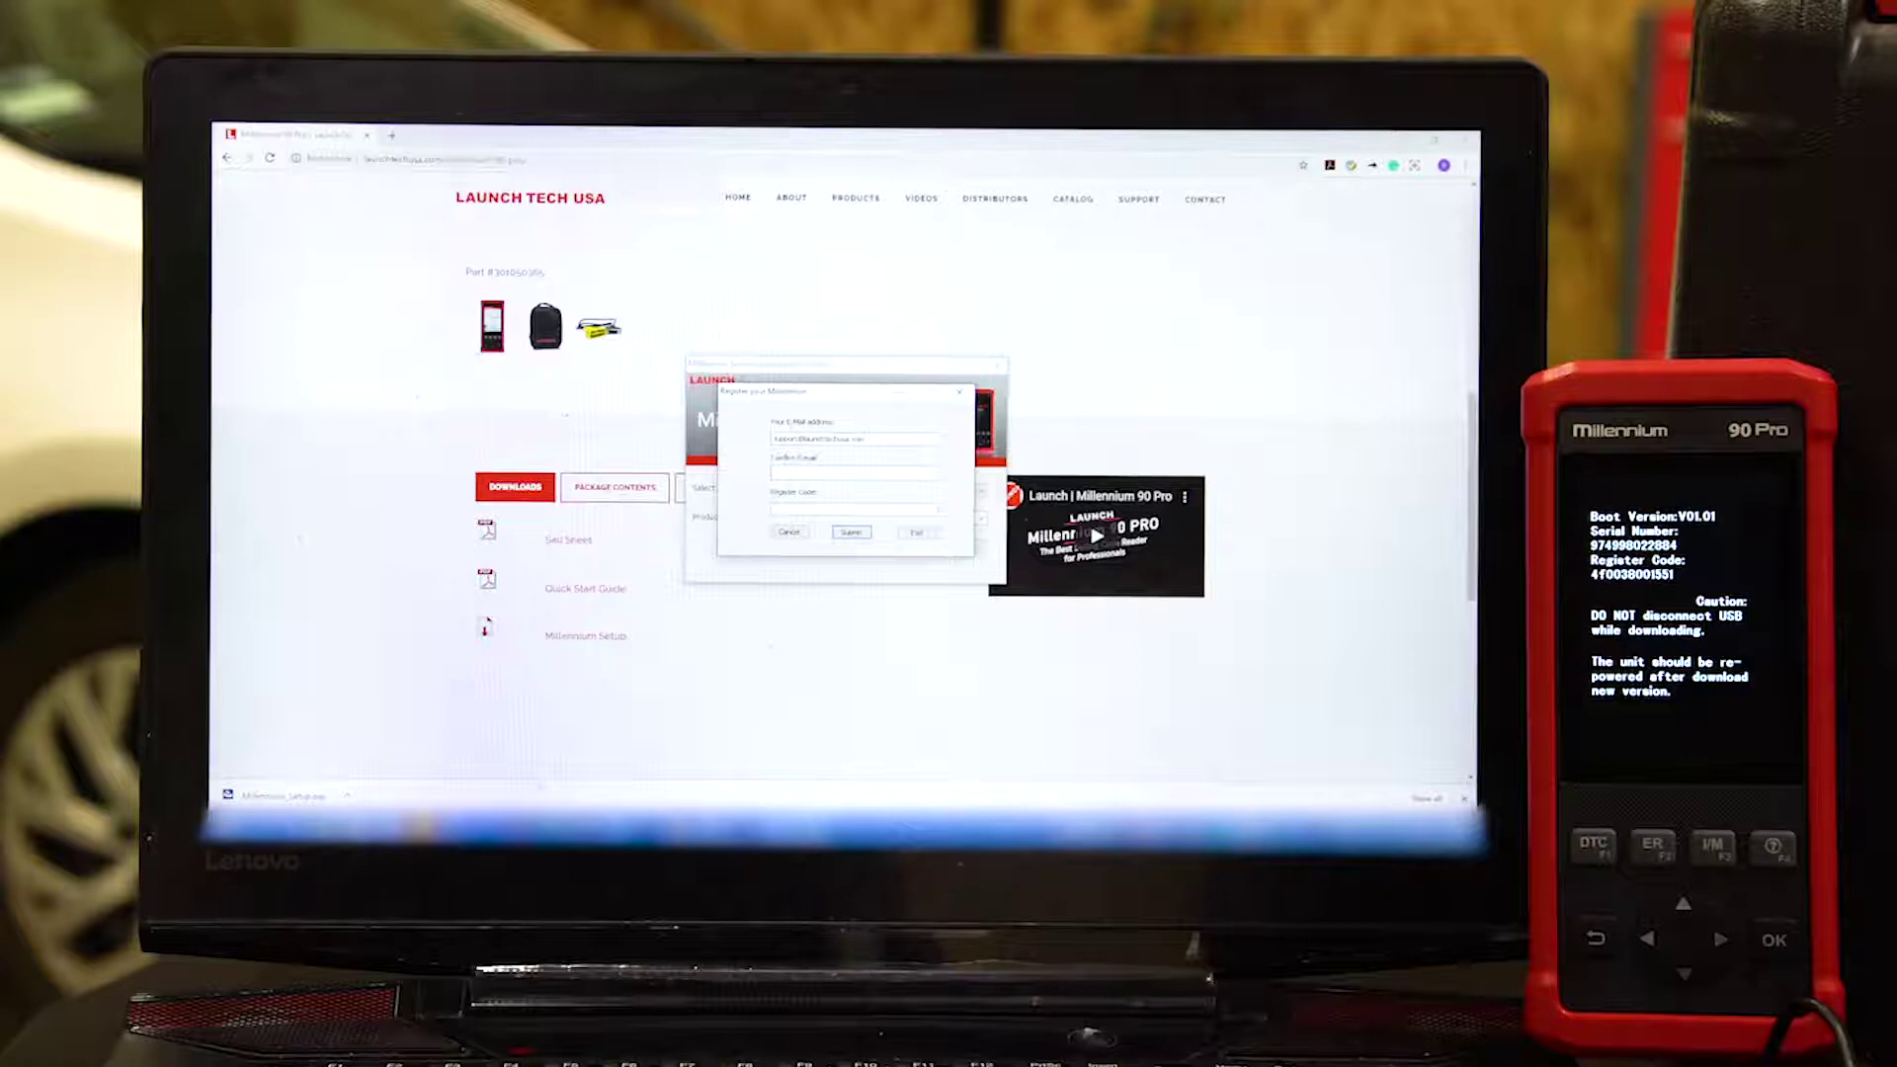
Step: Copy the e-mail address into Confirm E-mail and submit the registration
key("ctrl+a")
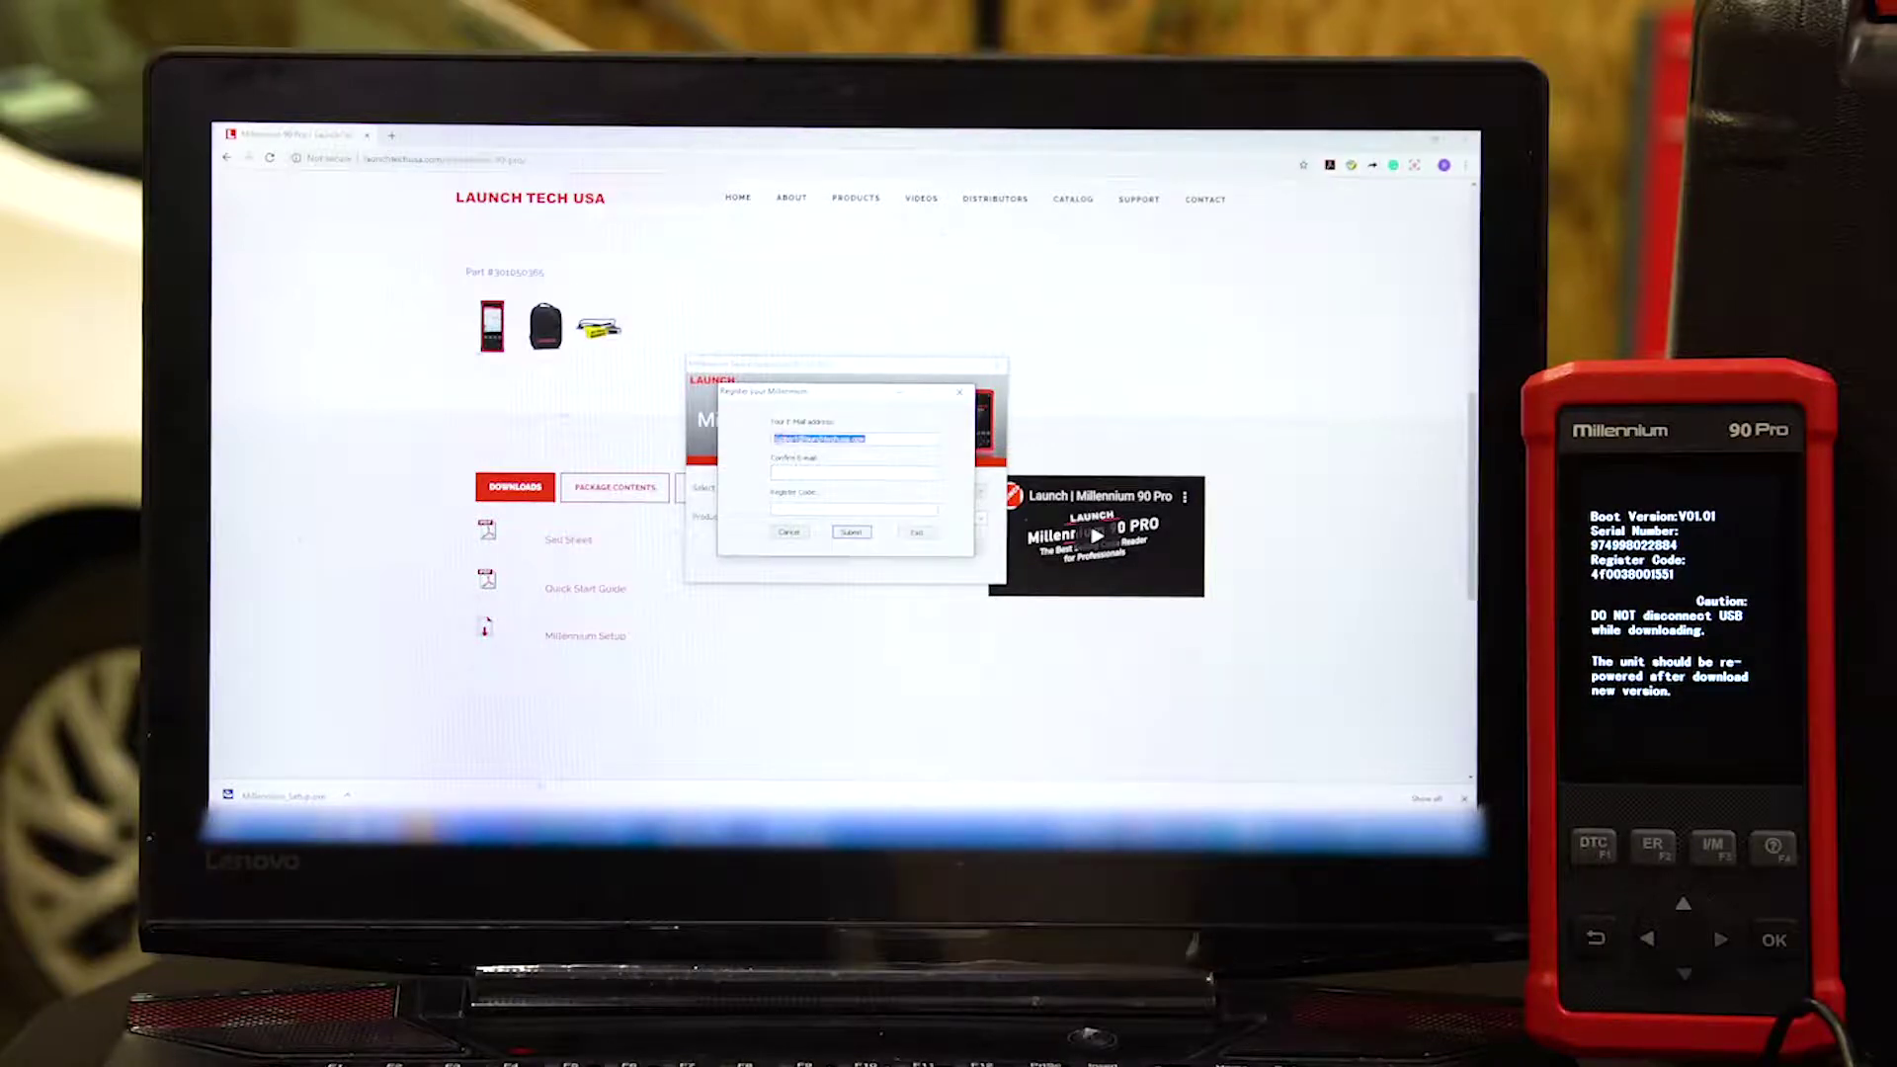
right_click(783, 443)
left_click(812, 484)
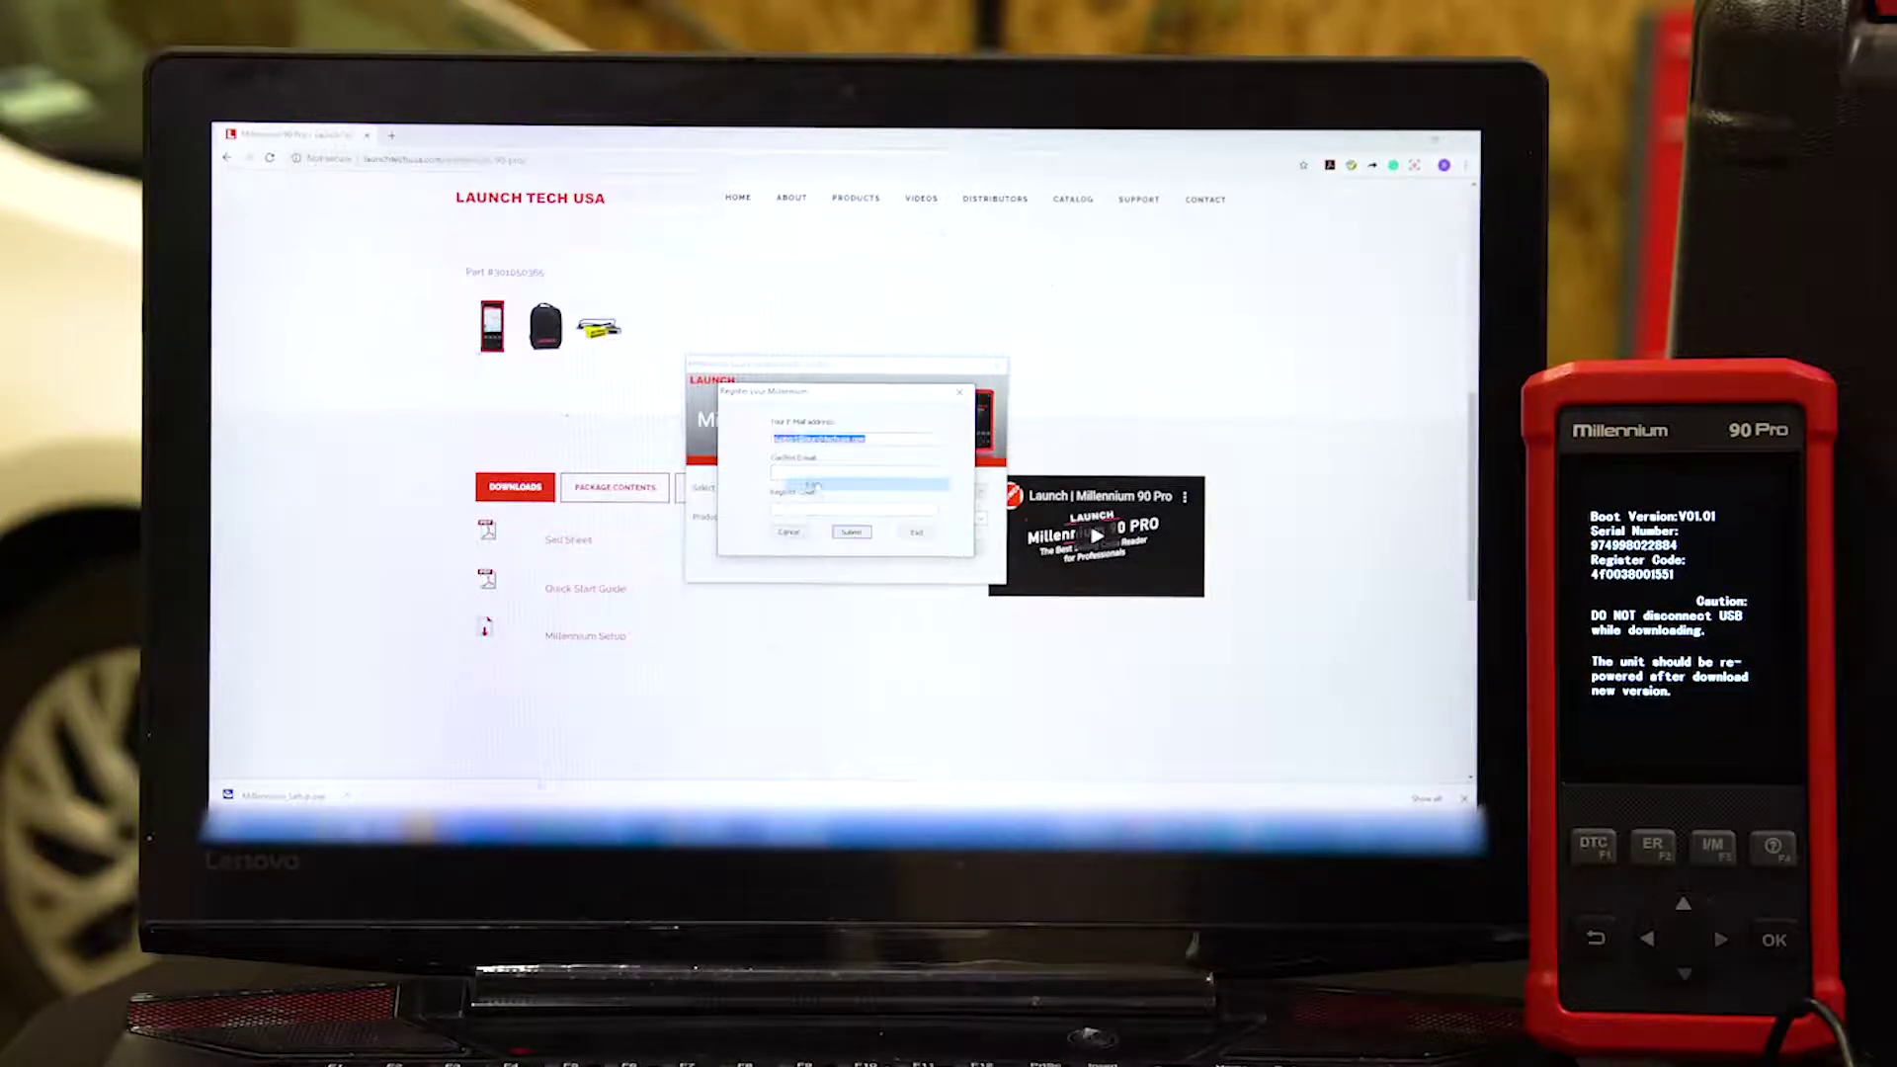
right_click(798, 477)
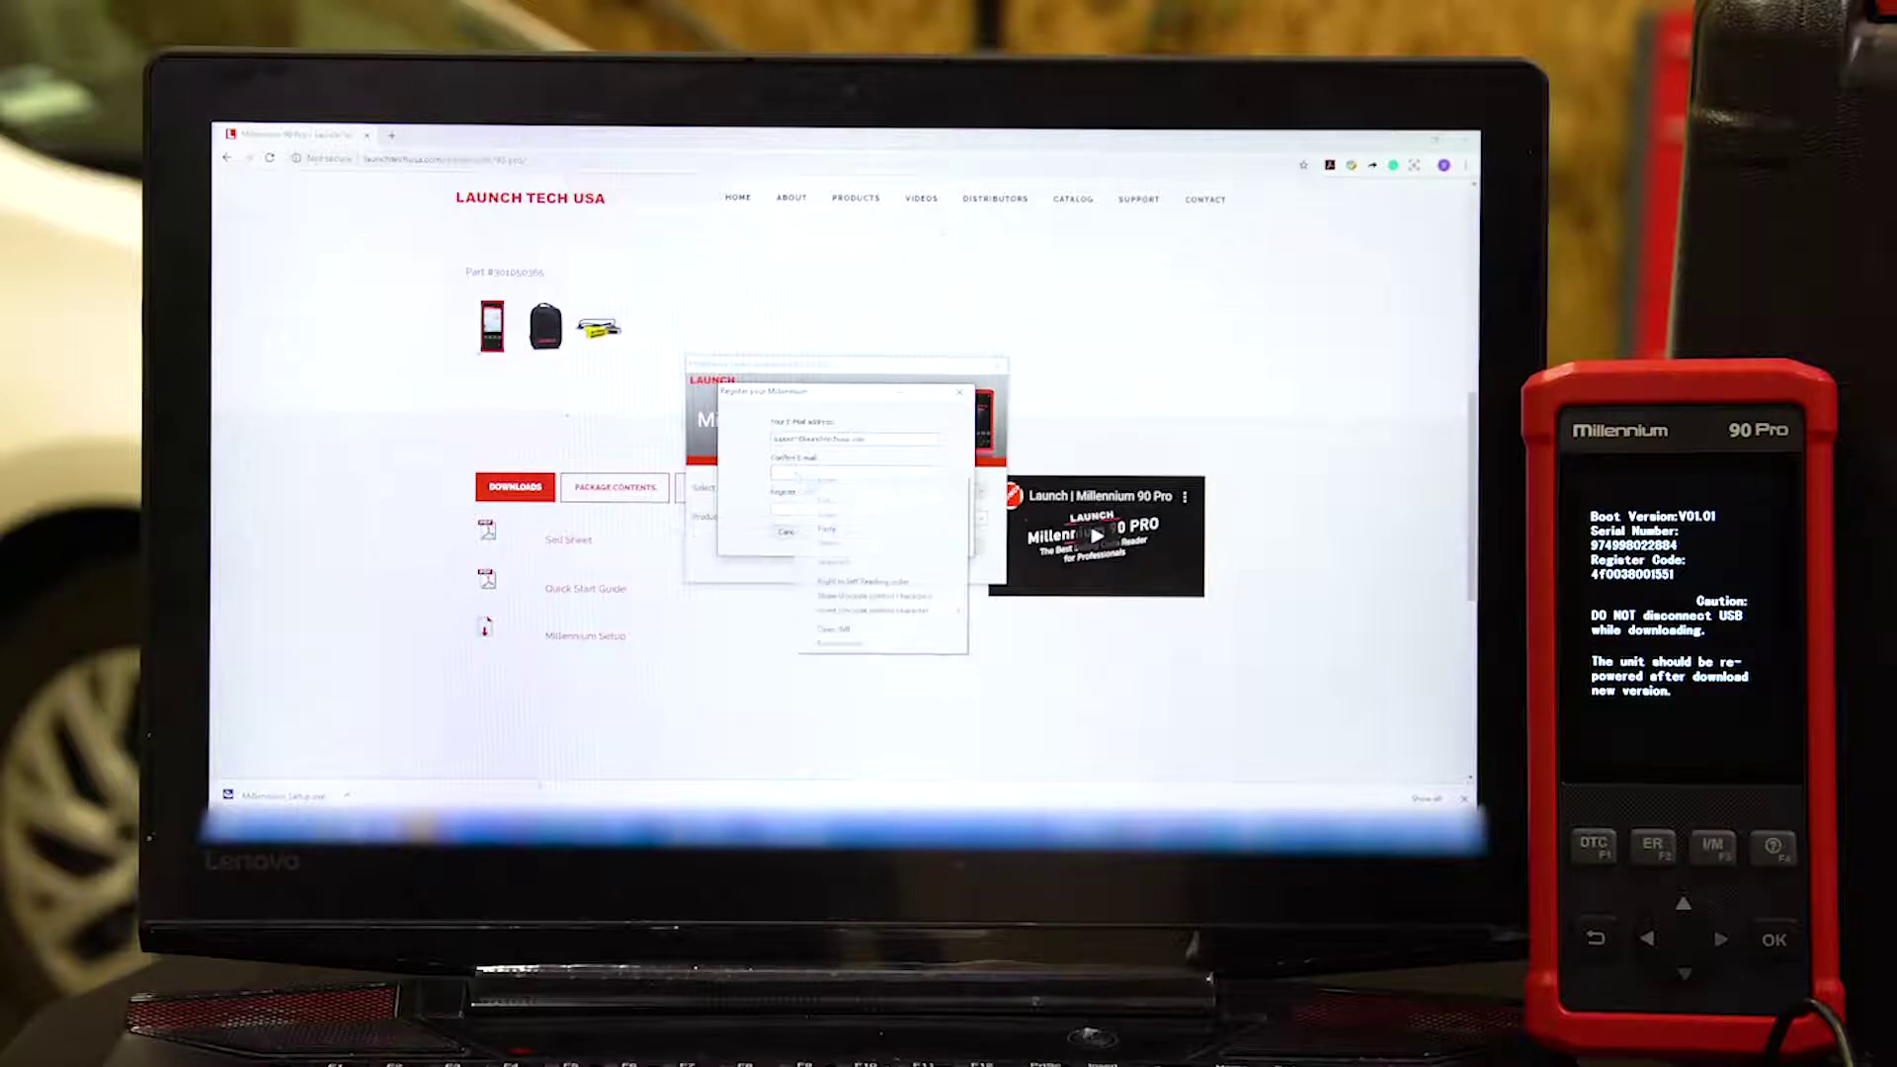
left_click(827, 530)
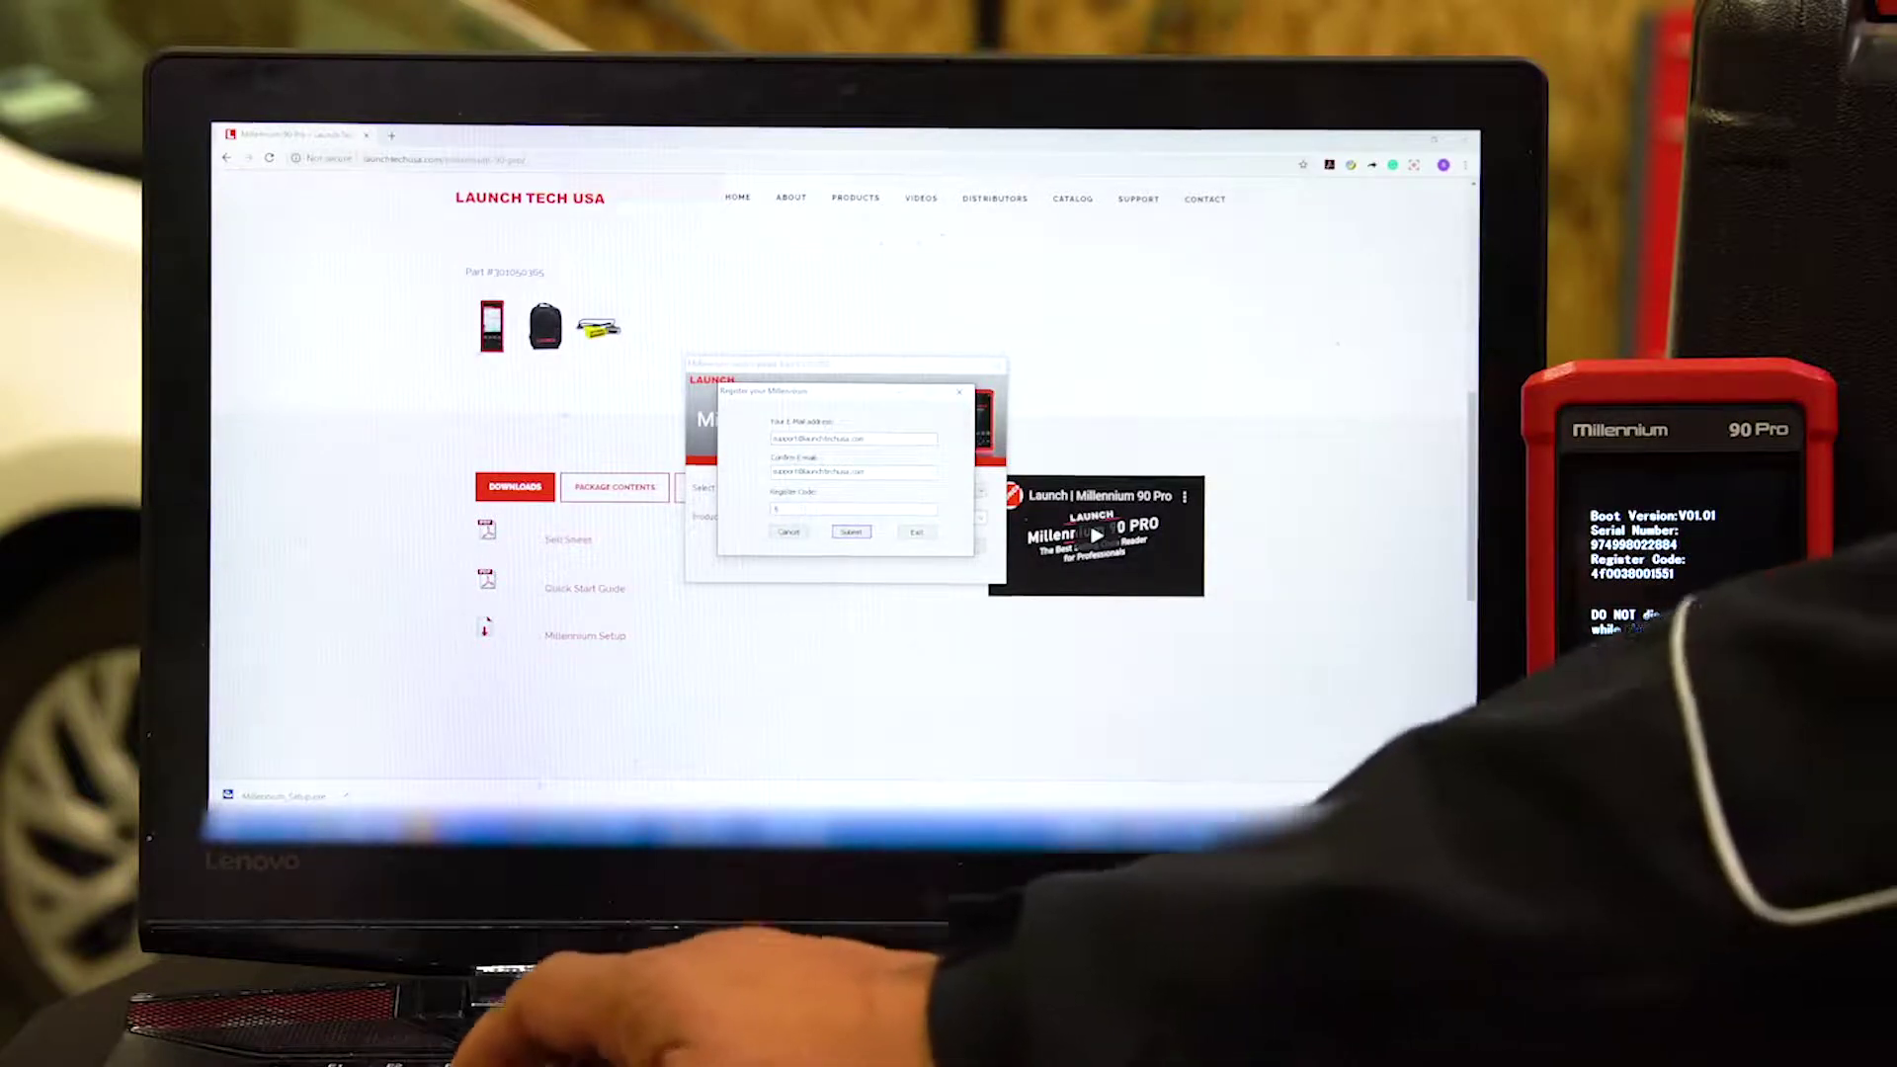
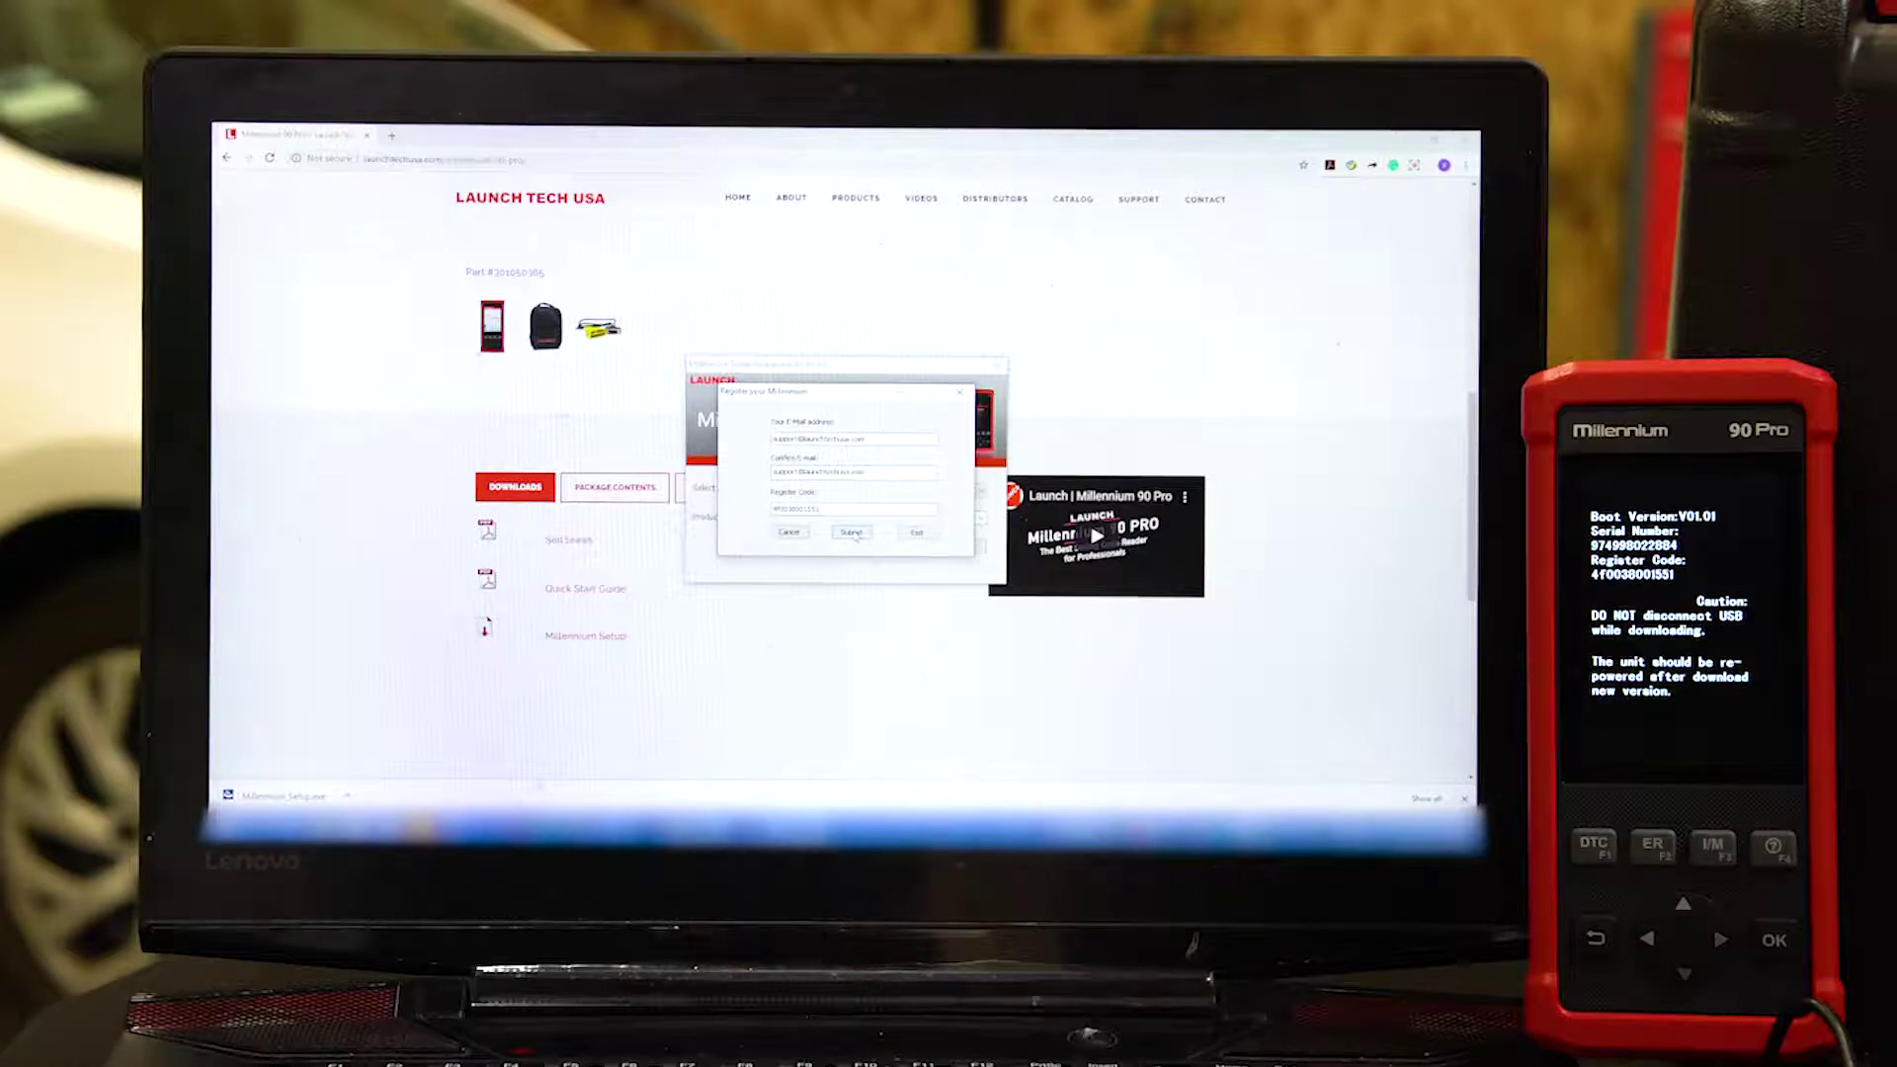
left_click(854, 533)
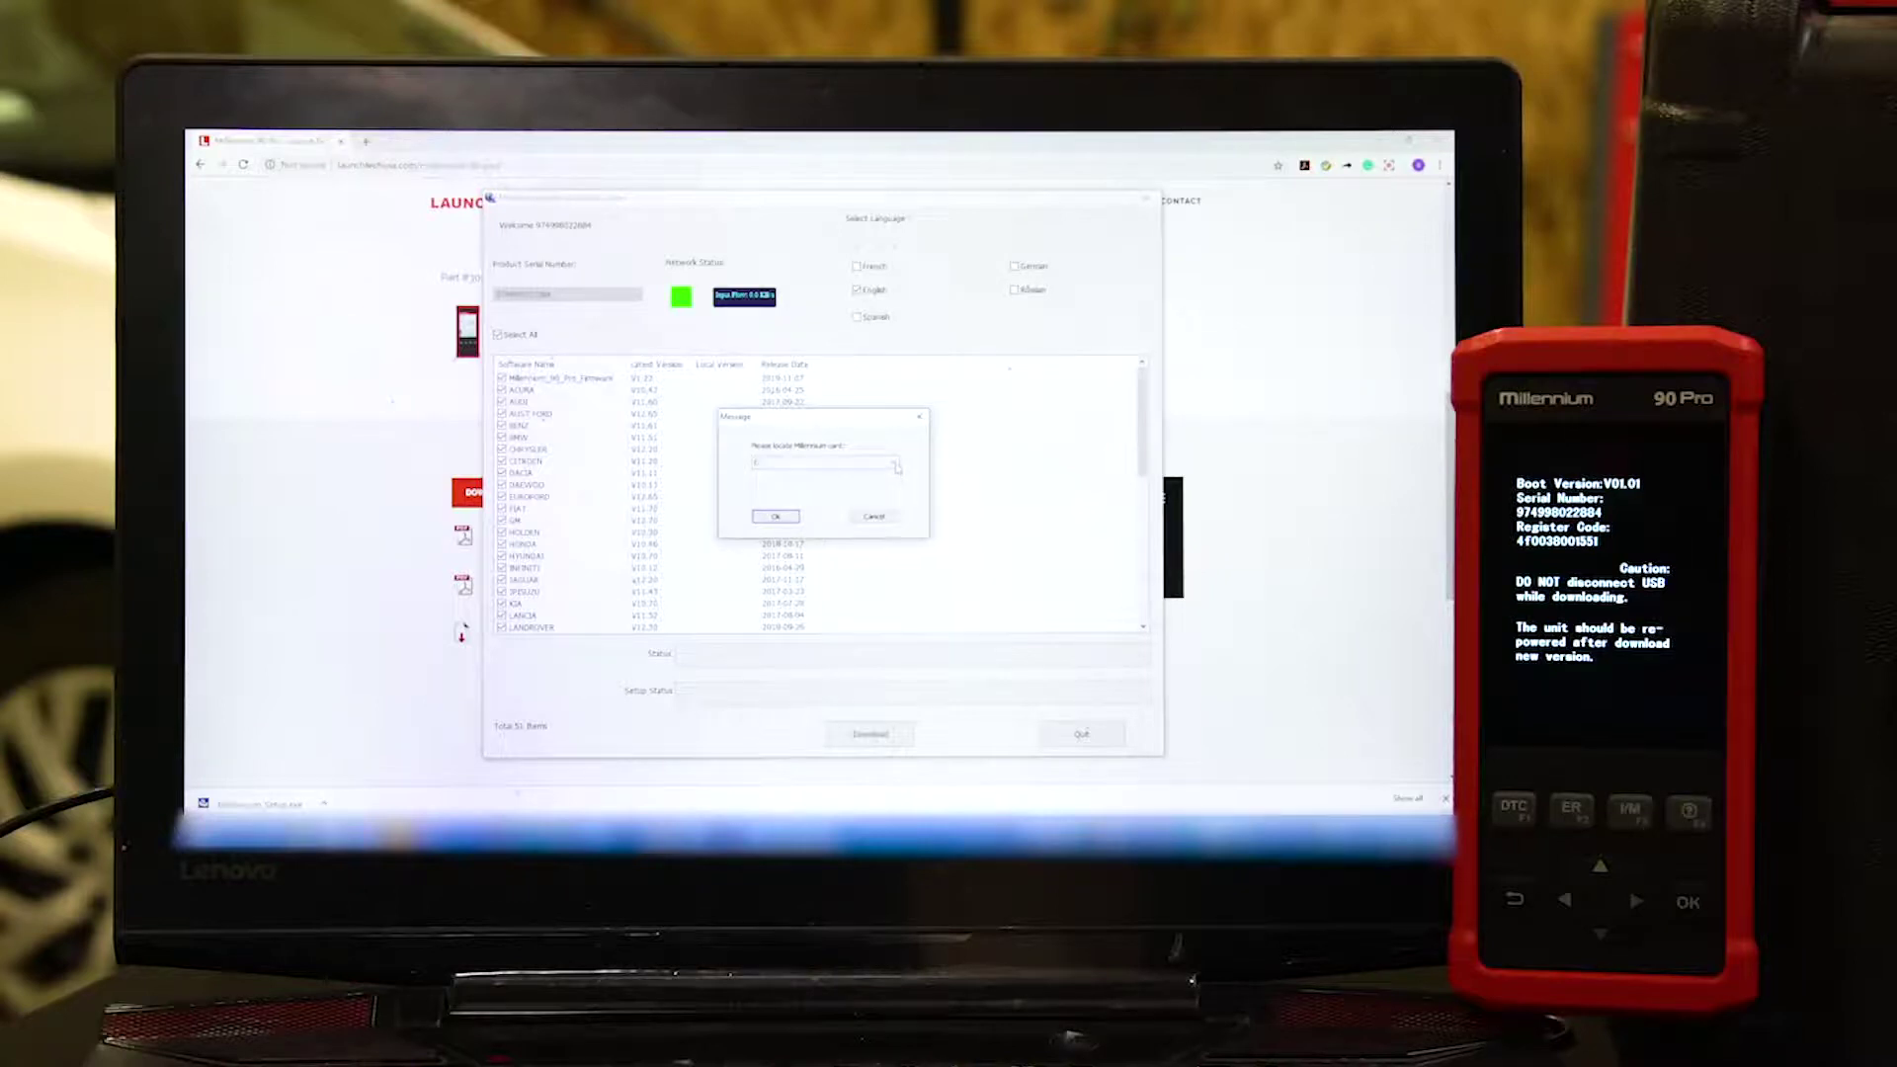
Step: Select the Millennium card's drive and start downloading the software
left_click(896, 465)
left_click(805, 476)
left_click(776, 517)
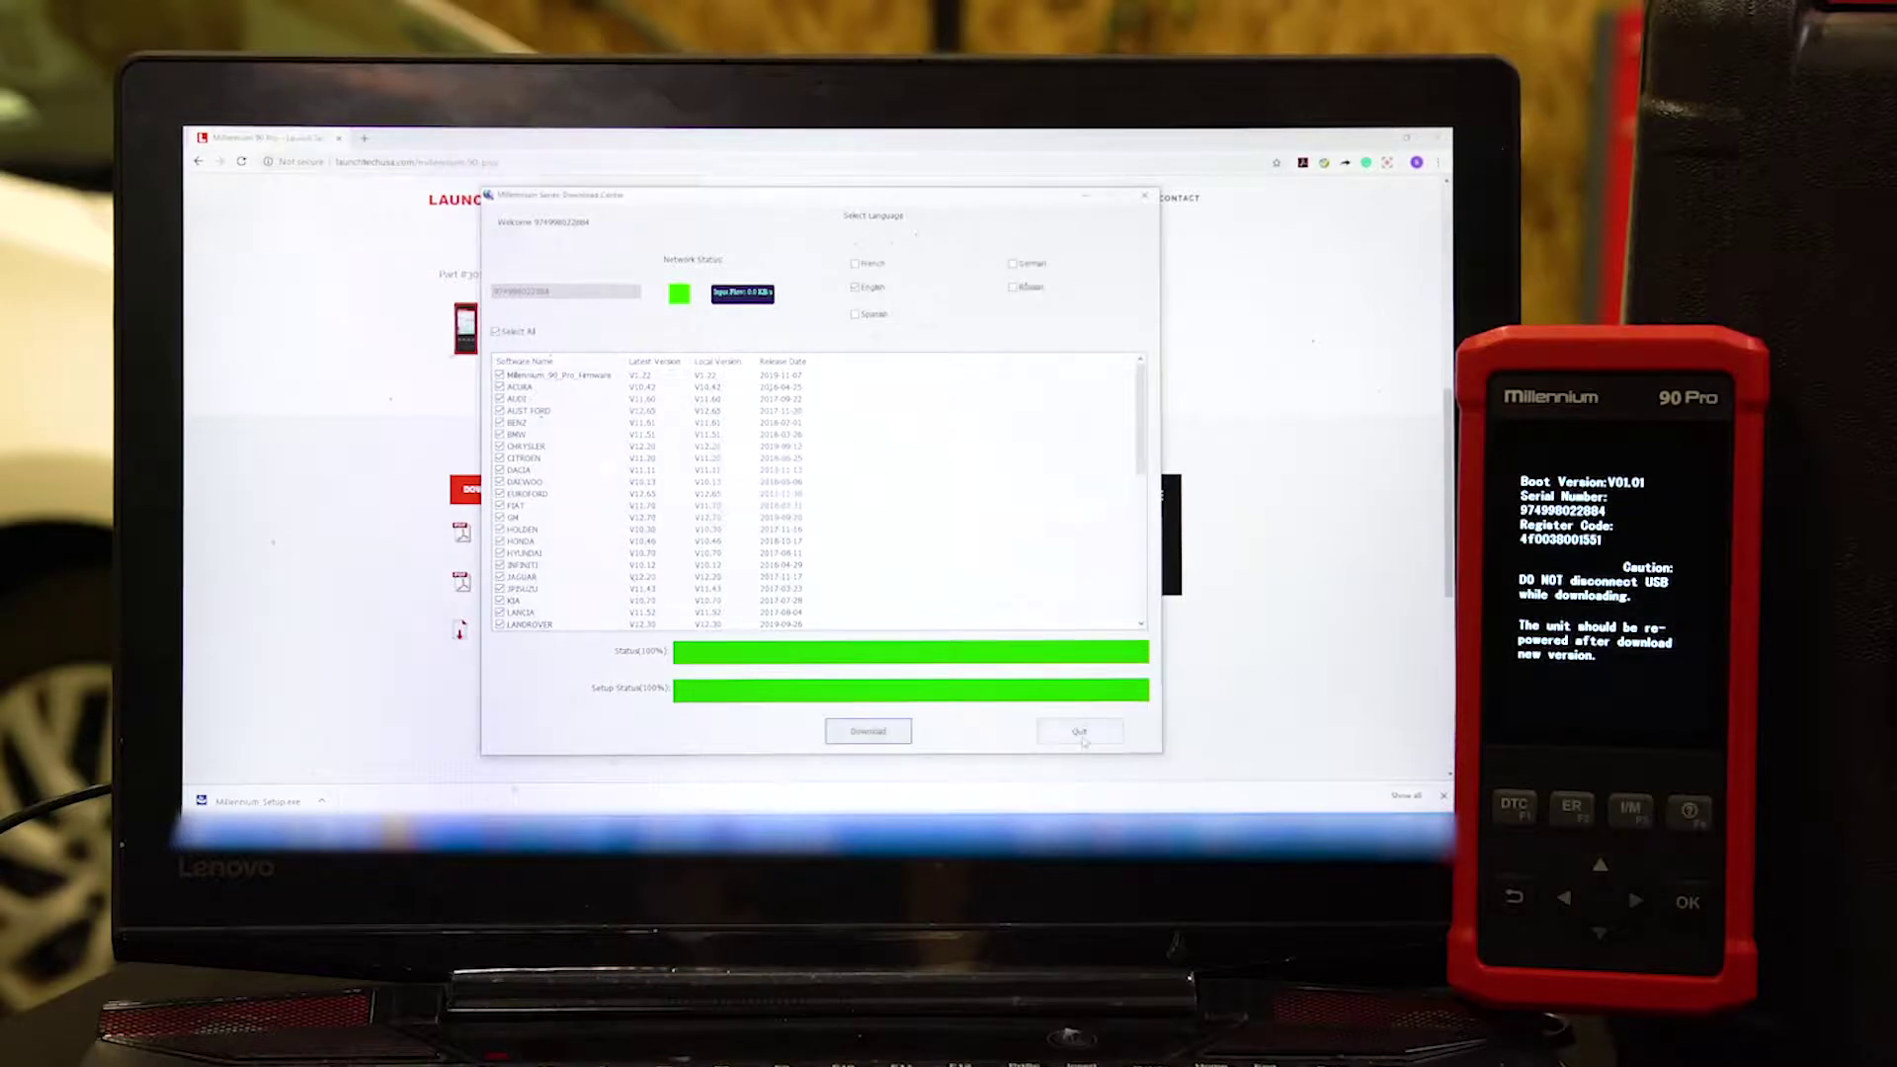
Step: Quit the Millennium Series Download Centre after the download completes
left_click(1081, 733)
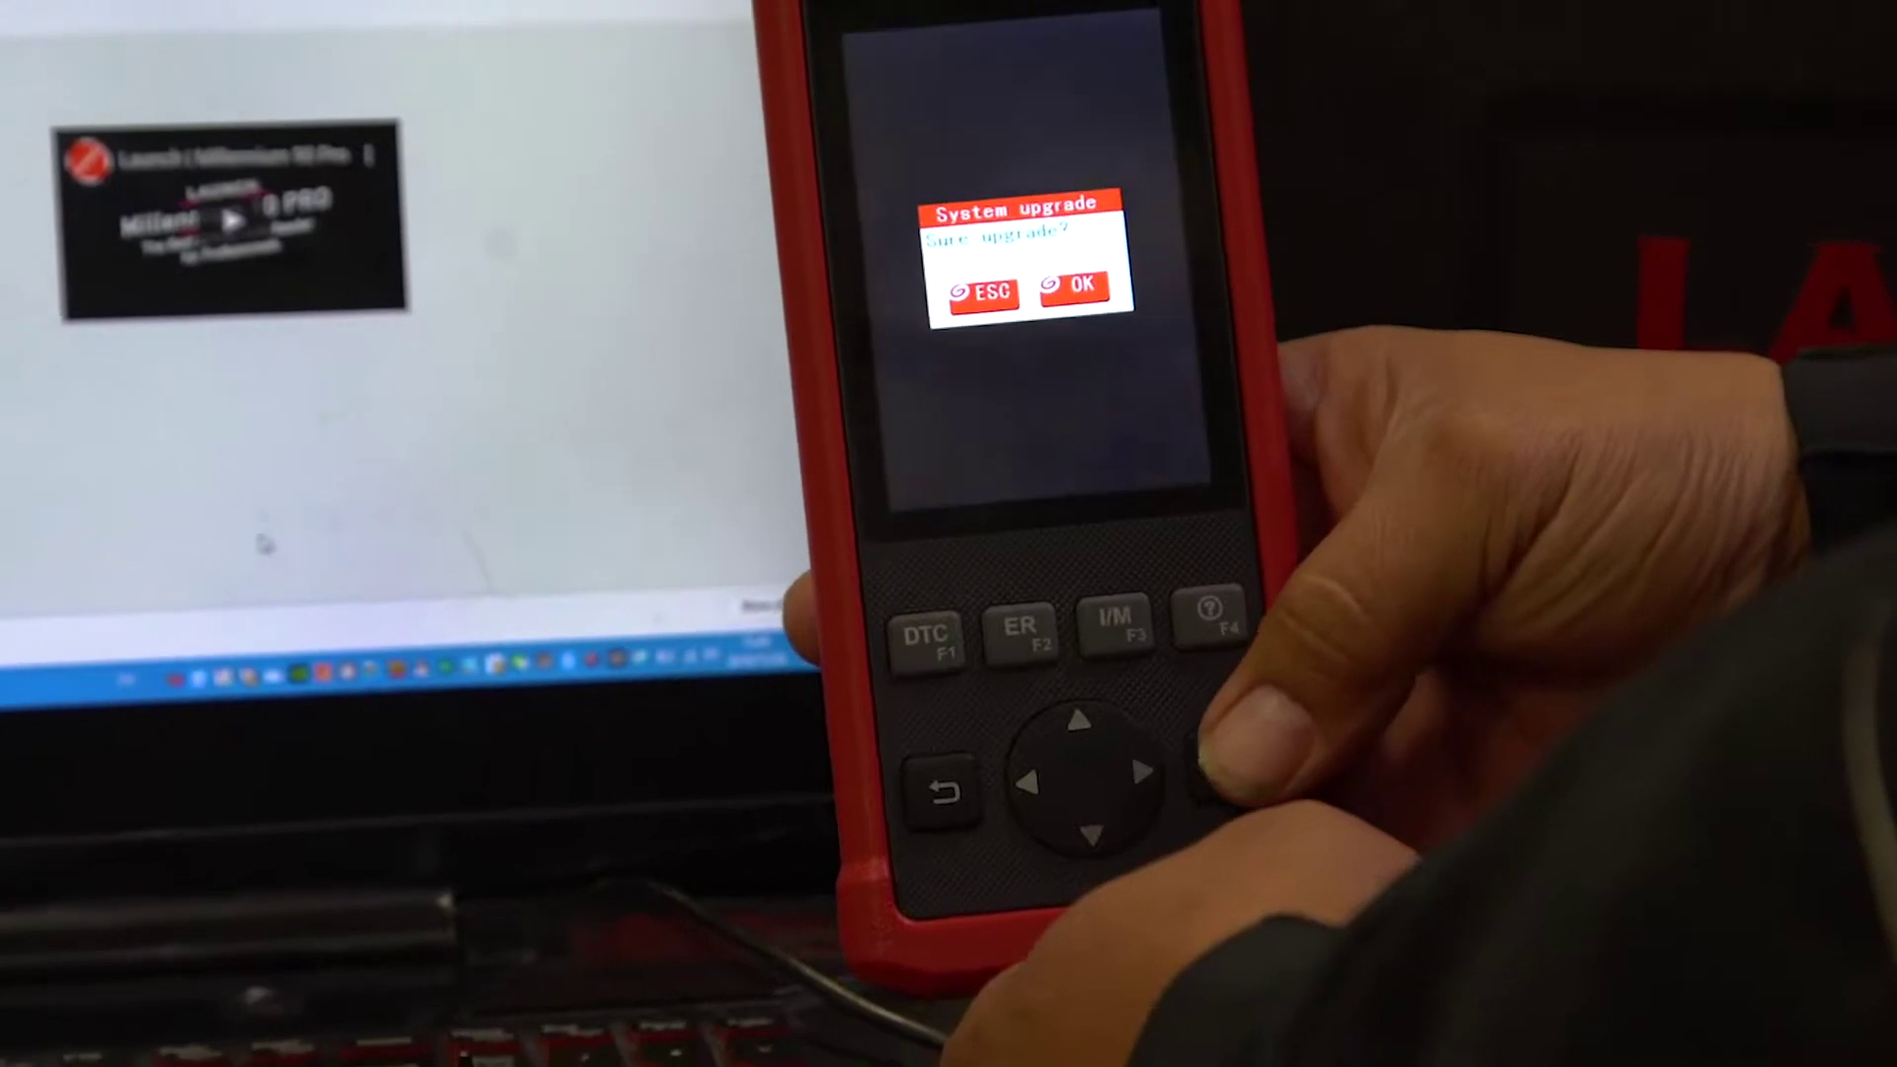
Step: Confirm the 'Sure upgrade?' prompt on the Millennium 90 Pro
key("Return")
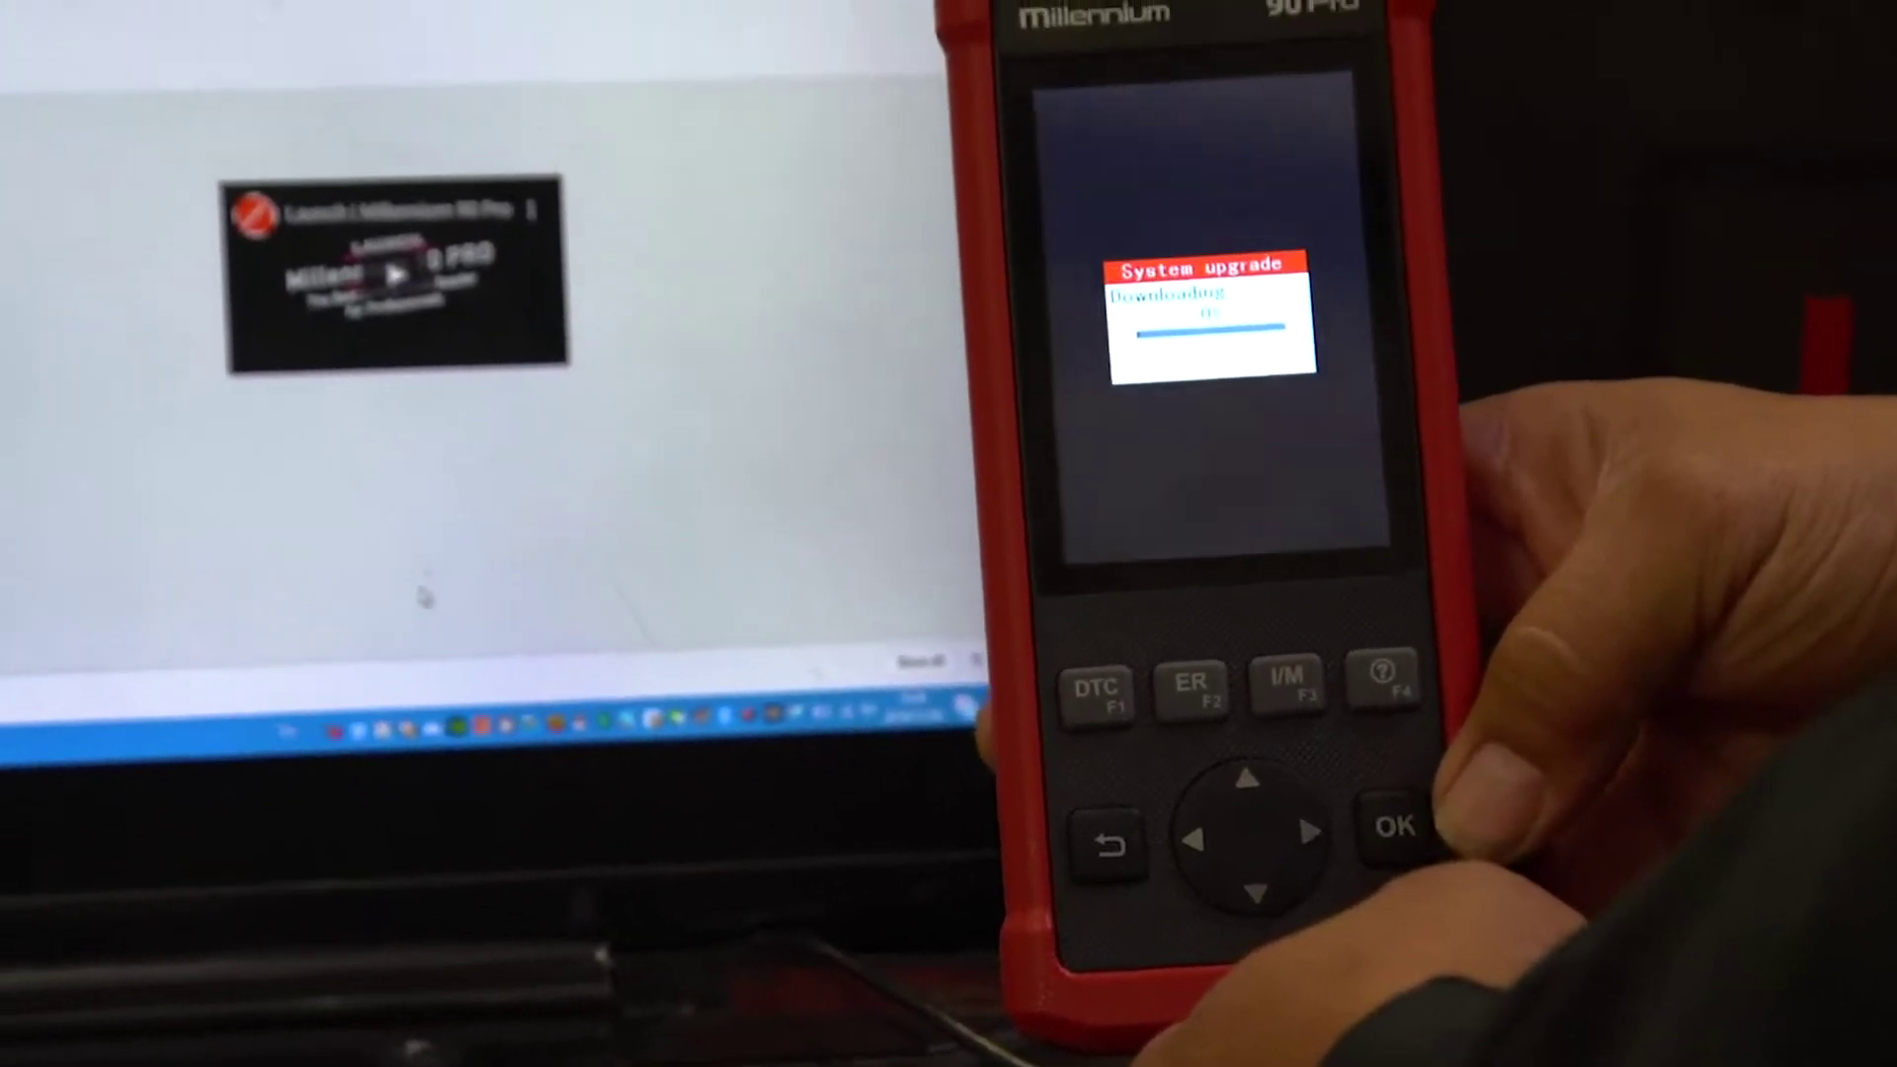